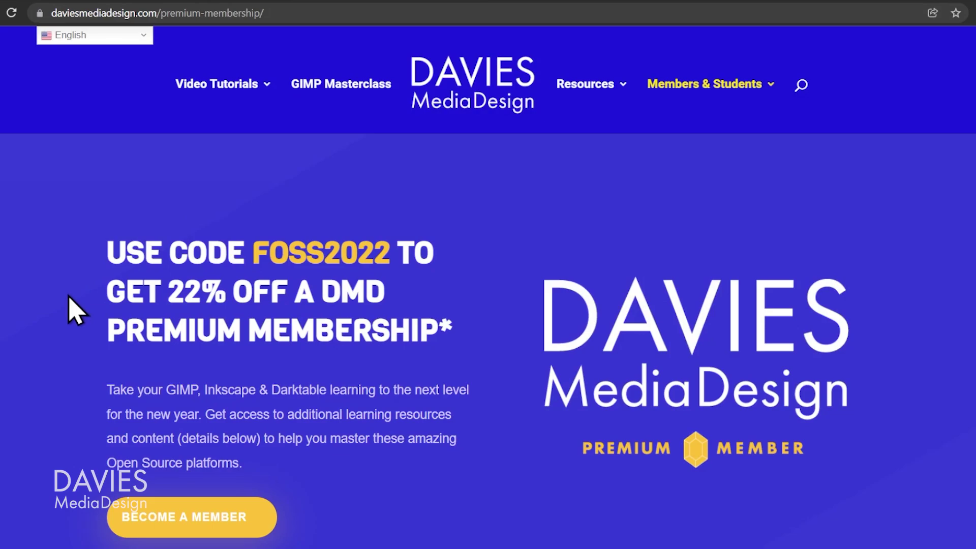
Open Davies Media Design's 'How to Create 3D Text in GIMP' article and view its language options.
{"action": "middle_click", "coordinate": [70, 300]}
{"action": "middle_click", "coordinate": [71, 312]}
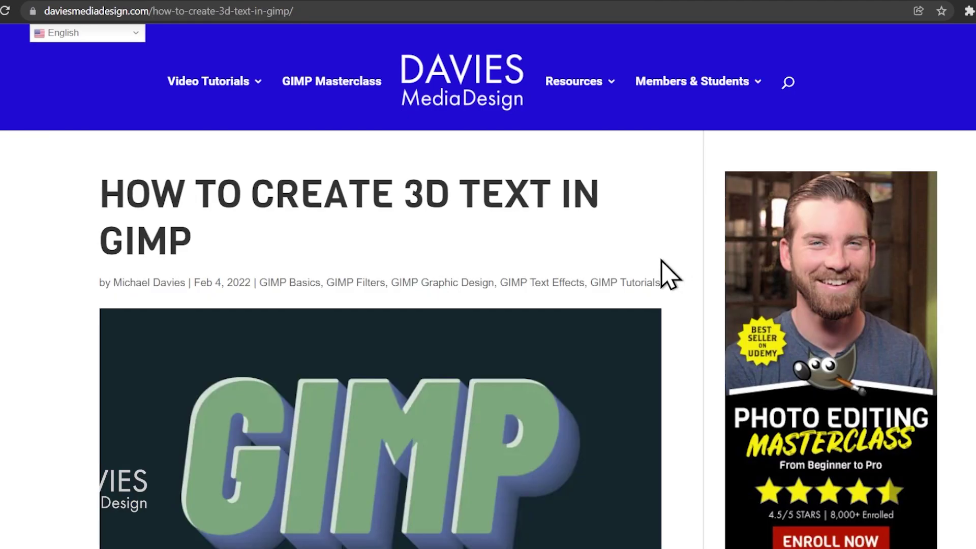
{"action": "left_click", "coordinate": [119, 36]}
{"action": "scroll", "coordinate": [109, 102], "scroll_direction": "down", "scroll_amount": 10}
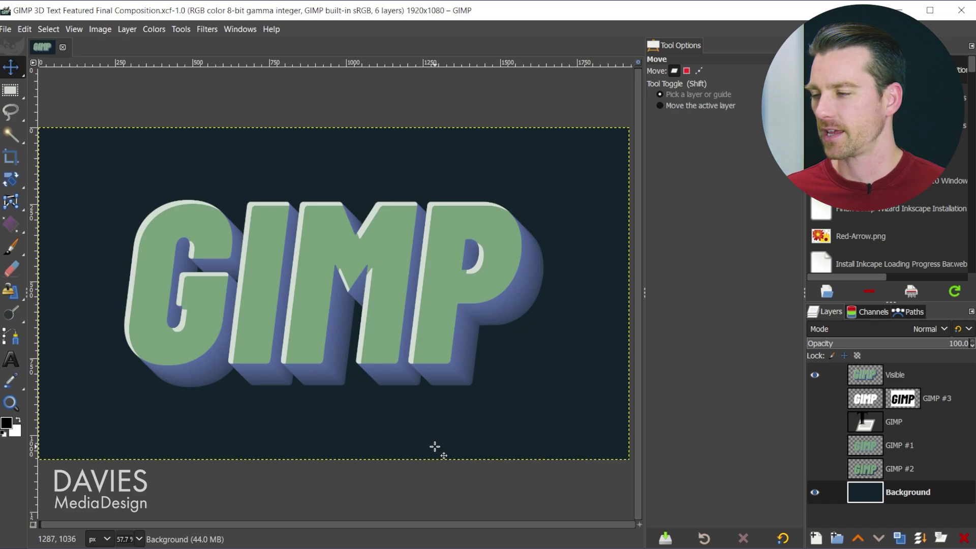
Create a new white 1920×1080 px image.
{"action": "key", "text": "ctrl+n"}
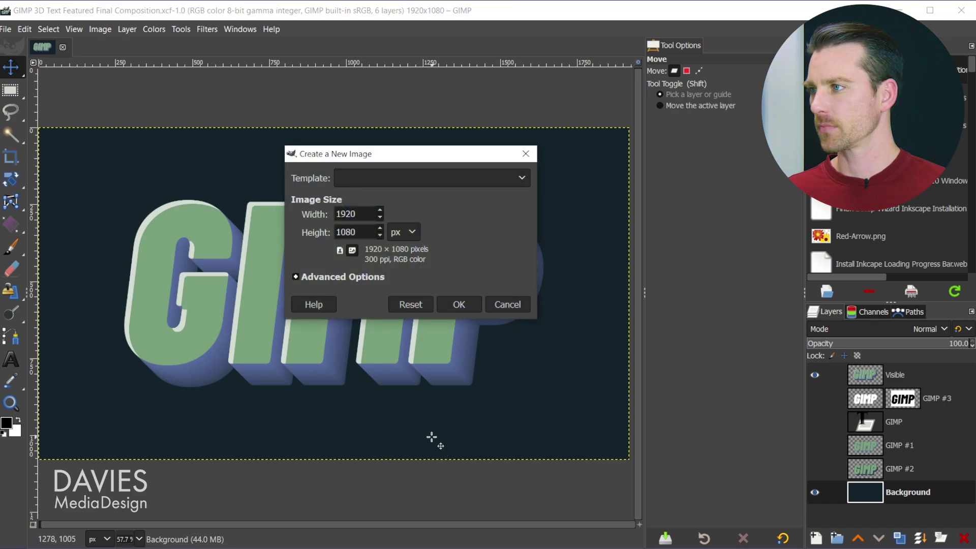
{"action": "left_click", "coordinate": [6, 31]}
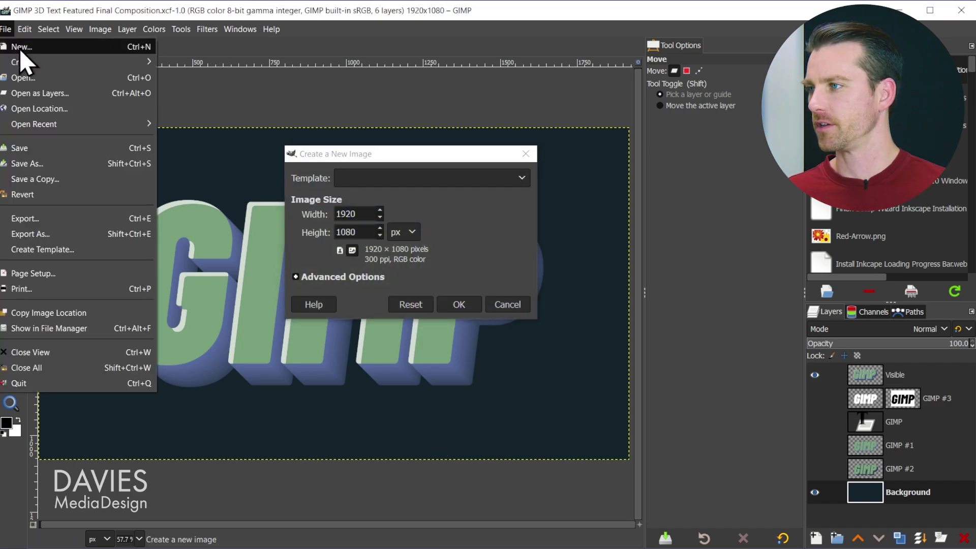
{"action": "left_click", "coordinate": [490, 250]}
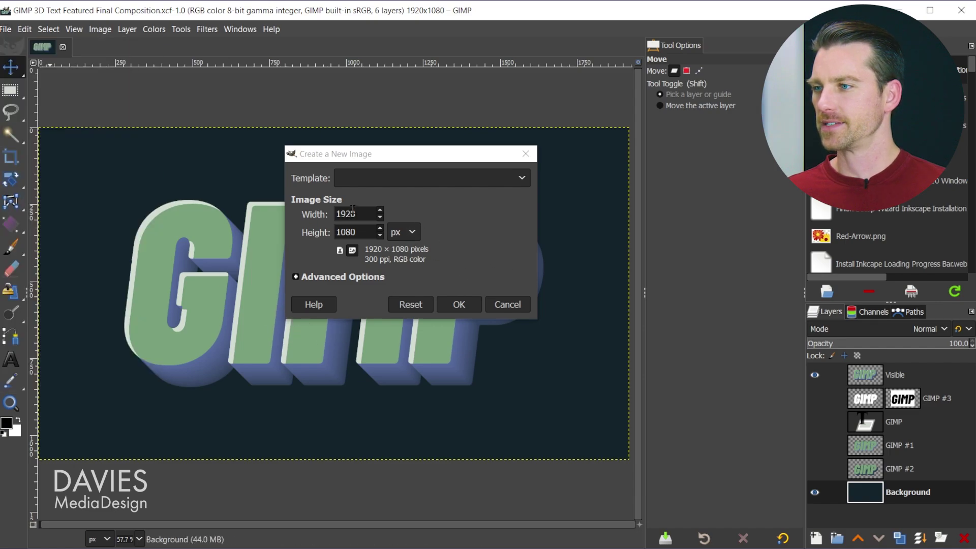
{"action": "left_click", "coordinate": [460, 303]}
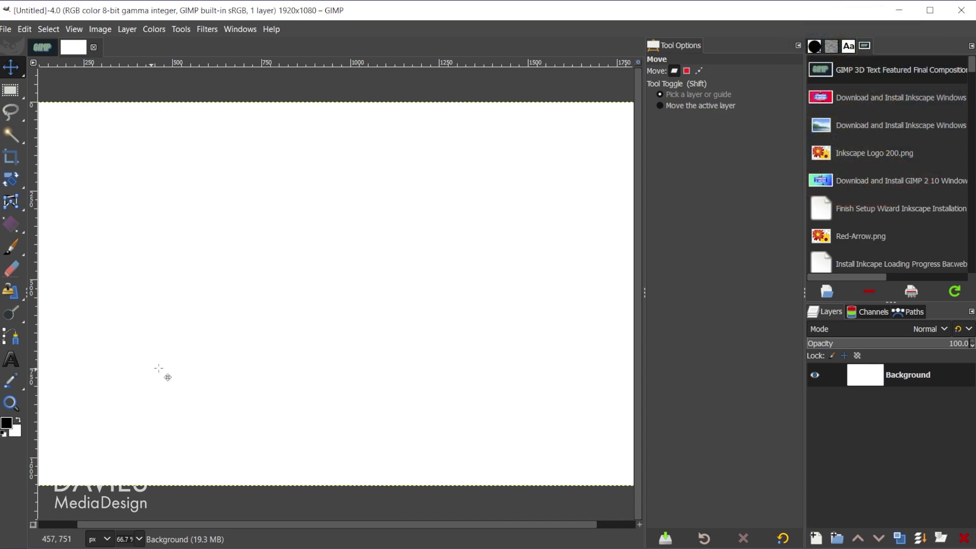
Dock the Palettes dialog on the right and dock the Grayblue palette's swatch grid there.
{"action": "left_click", "coordinate": [234, 32]}
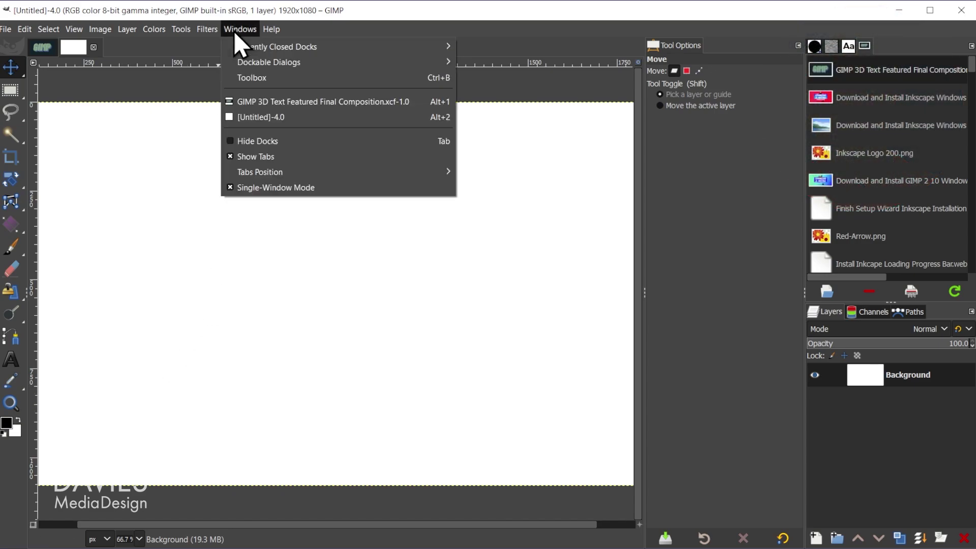
{"action": "mouse_move", "coordinate": [243, 66]}
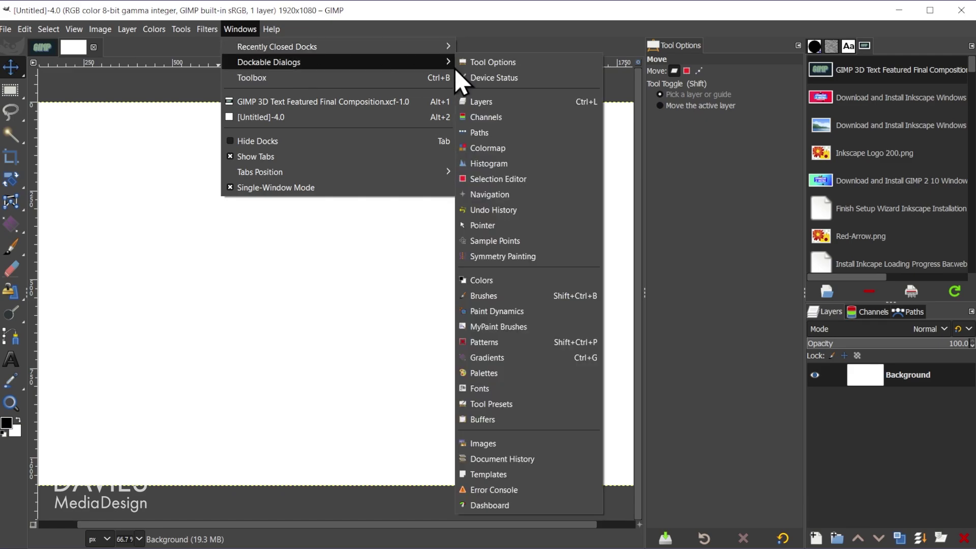
{"action": "left_click", "coordinate": [486, 375]}
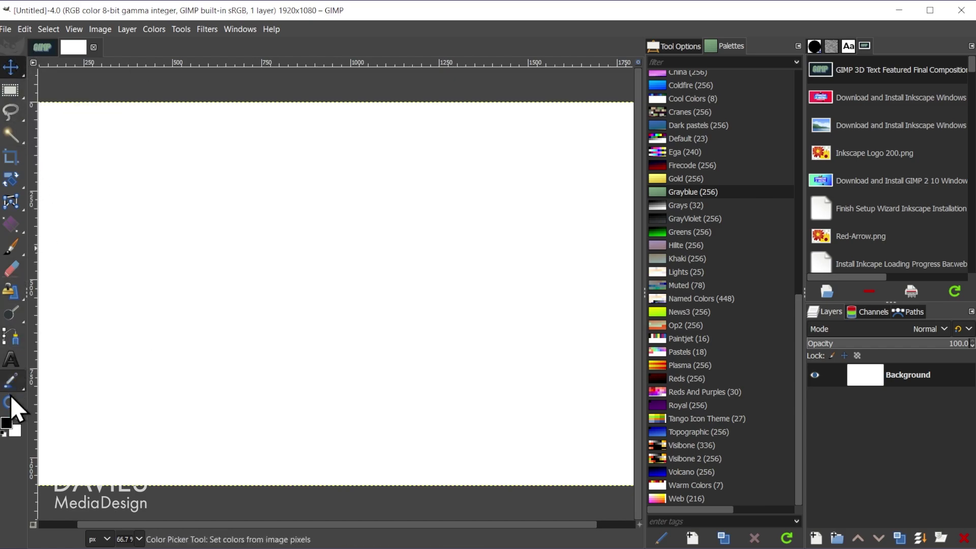
{"action": "left_click", "coordinate": [674, 45]}
{"action": "left_click", "coordinate": [729, 46]}
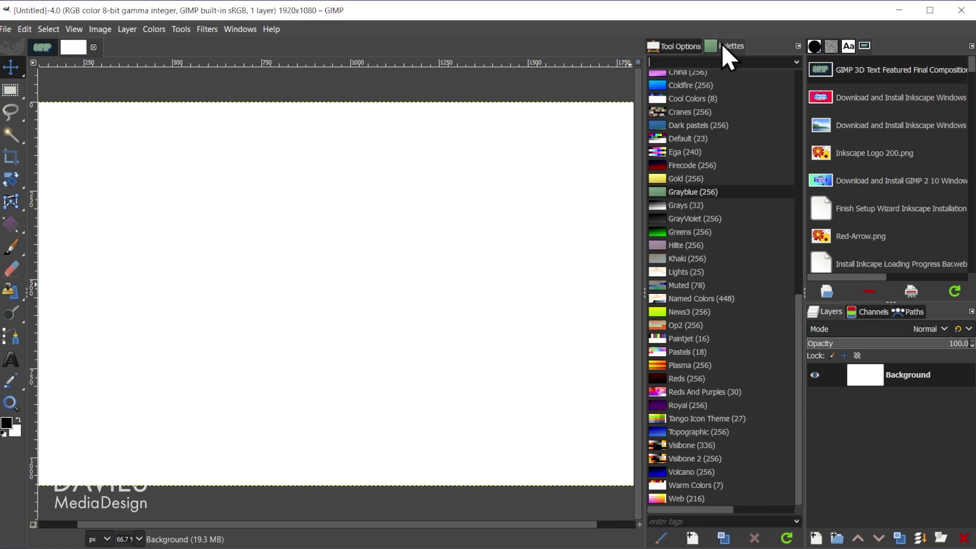
{"action": "left_click_drag", "start_coordinate": [724, 48], "coordinate": [880, 50]}
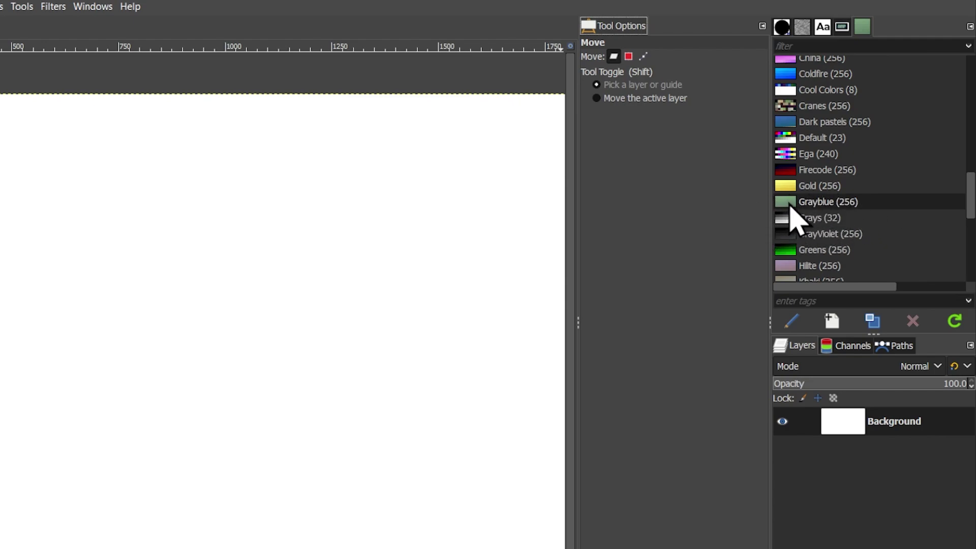
{"action": "double_click", "coordinate": [789, 204]}
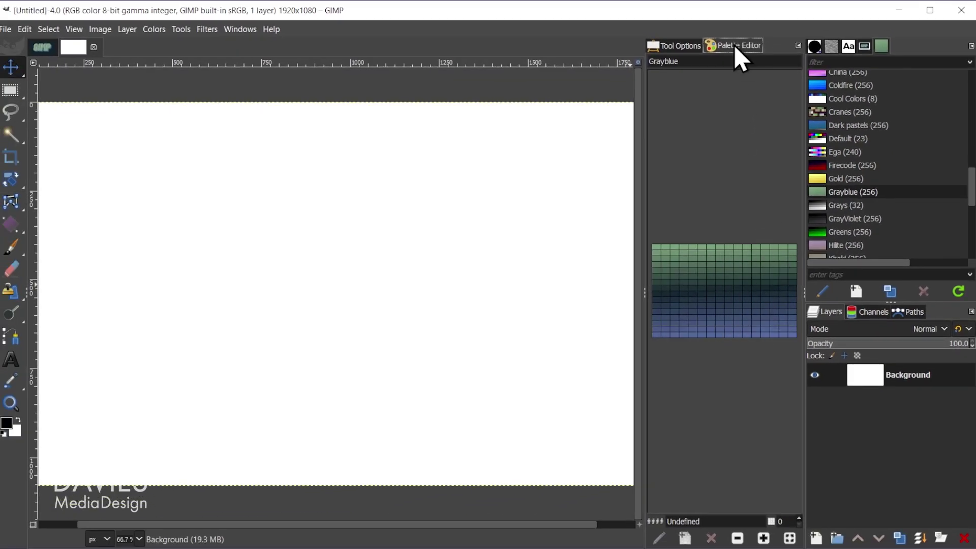
{"action": "left_click_drag", "start_coordinate": [736, 47], "coordinate": [918, 57]}
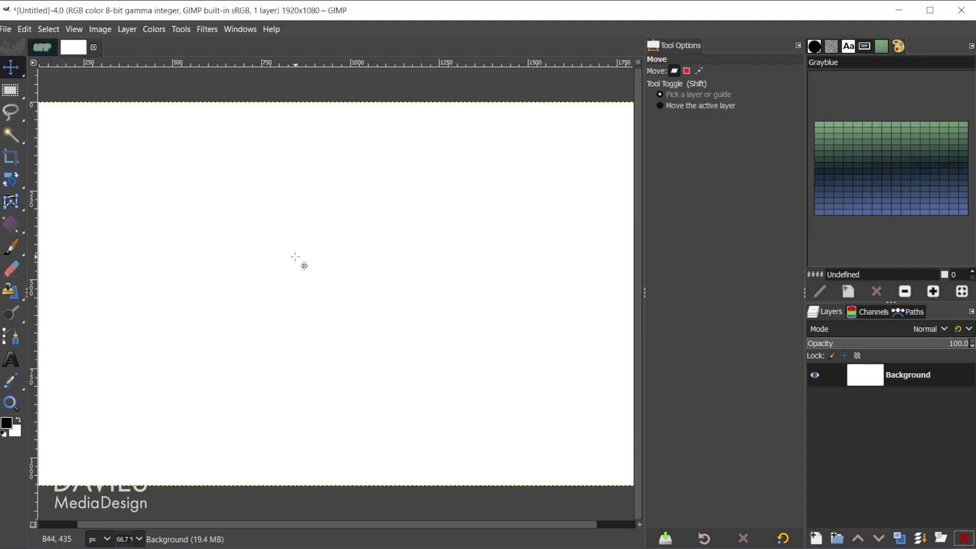
Add the text 'GIMP' in Barlow Condensed Heavy Italic at 750 px.
{"action": "left_click", "coordinate": [11, 360]}
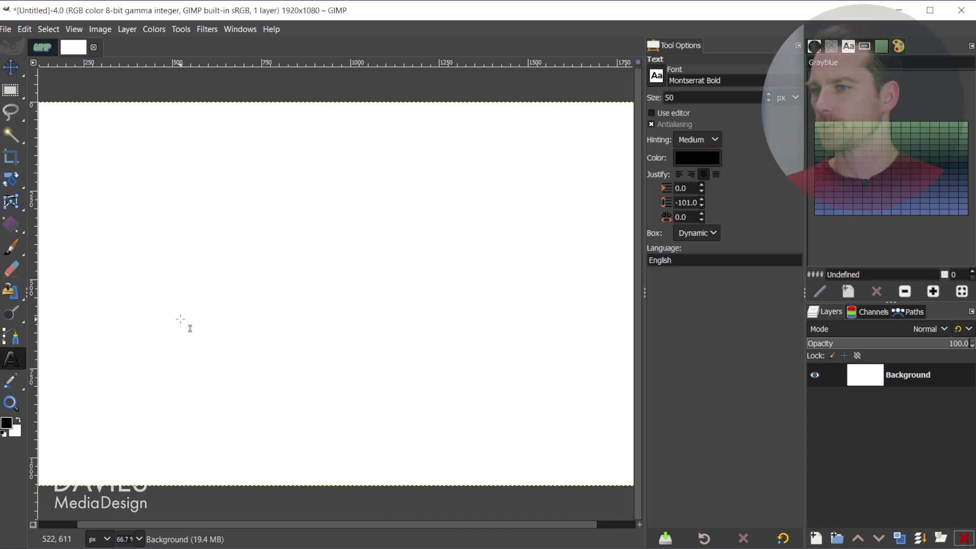
{"action": "left_click", "coordinate": [161, 222]}
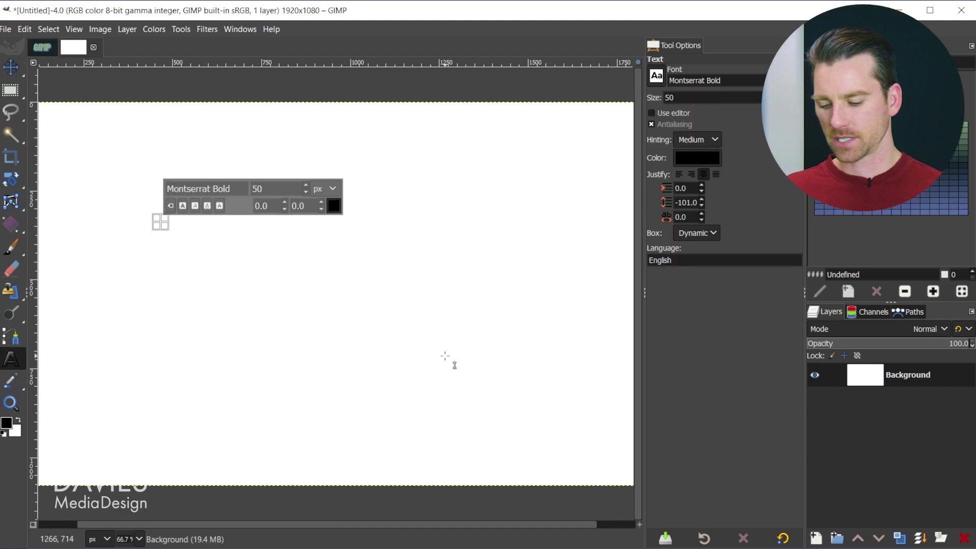
{"action": "type", "text": "GIMP"}
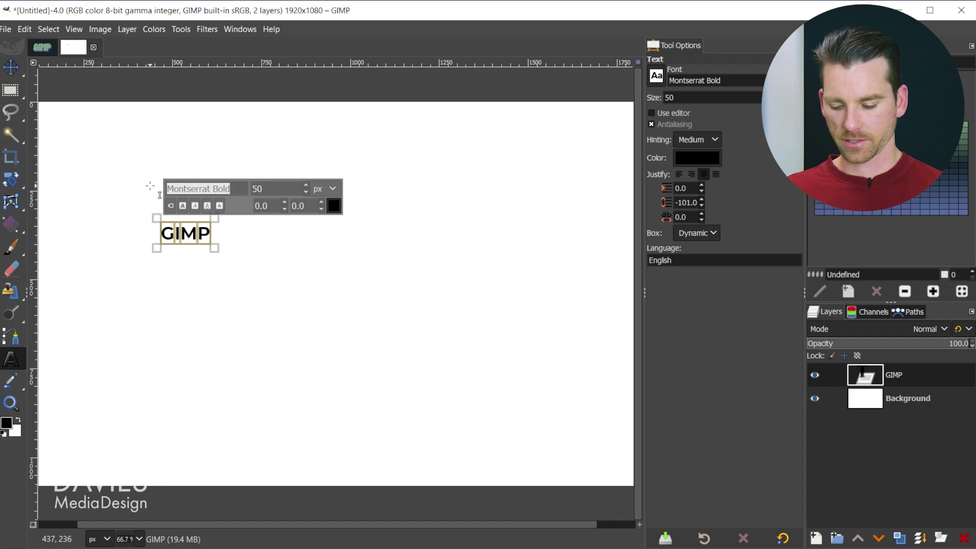
{"action": "type", "text": "Barlow Condensed,"}
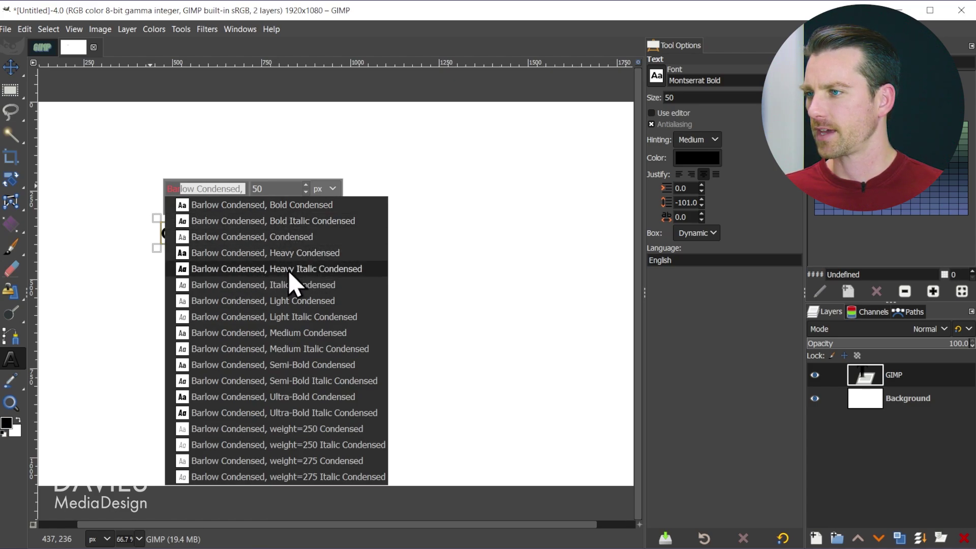
{"action": "left_click", "coordinate": [301, 268]}
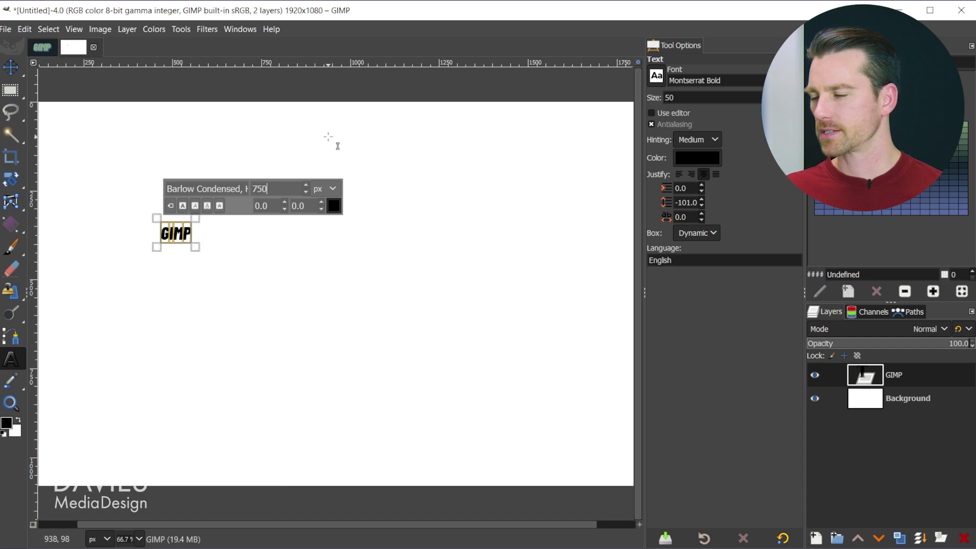
{"action": "type", "text": "750"}
{"action": "key", "text": "Return"}
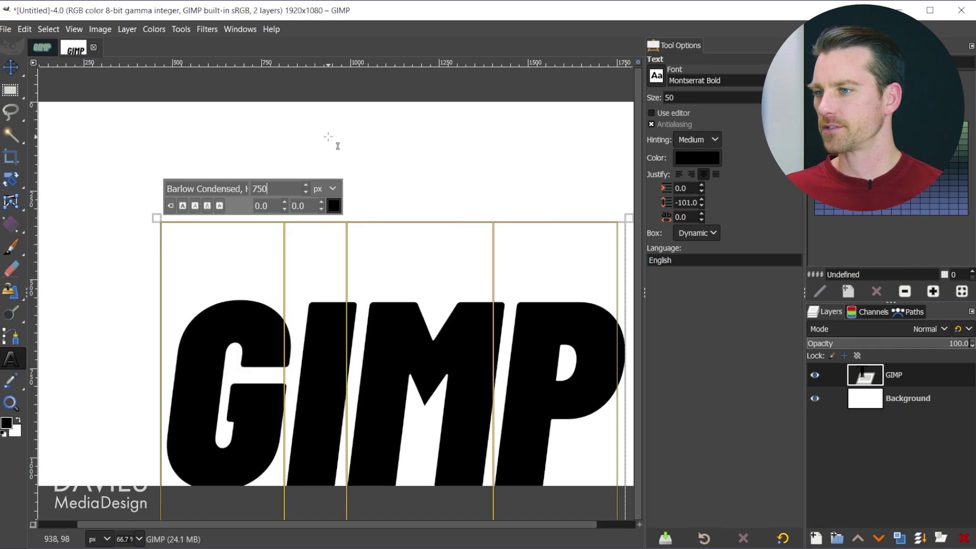
Centre the GIMP text layer horizontally and vertically on the canvas.
{"action": "mouse_move", "coordinate": [12, 66]}
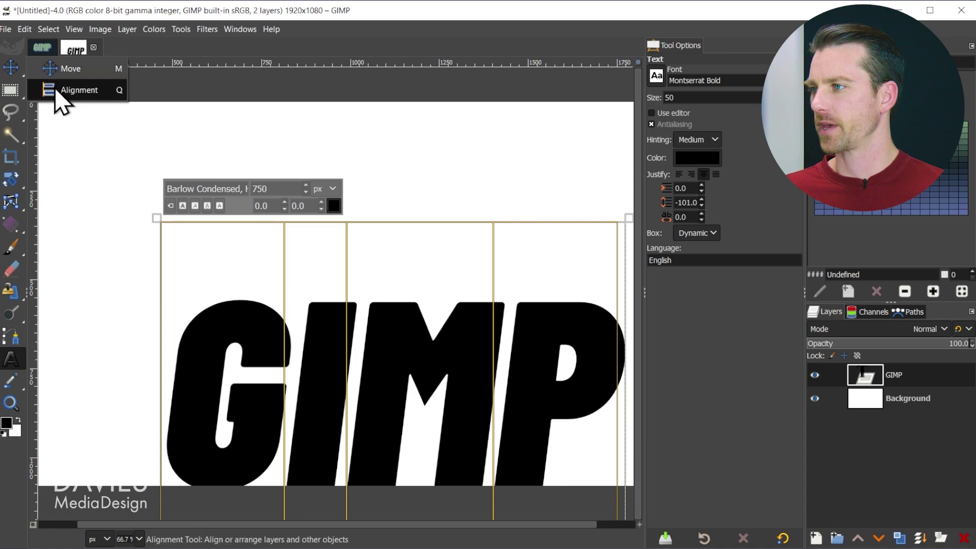
{"action": "left_click", "coordinate": [77, 90]}
{"action": "left_click", "coordinate": [282, 377]}
{"action": "left_click", "coordinate": [682, 103]}
{"action": "left_click", "coordinate": [682, 121]}
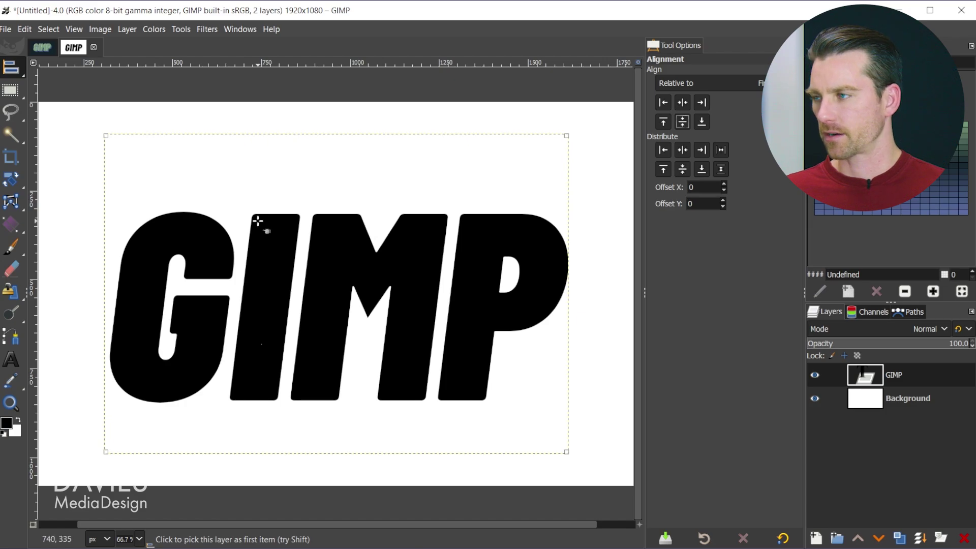
Fill the Background layer with the dark teal Grayblue swatch.
{"action": "mouse_move", "coordinate": [10, 71]}
{"action": "left_click", "coordinate": [66, 69]}
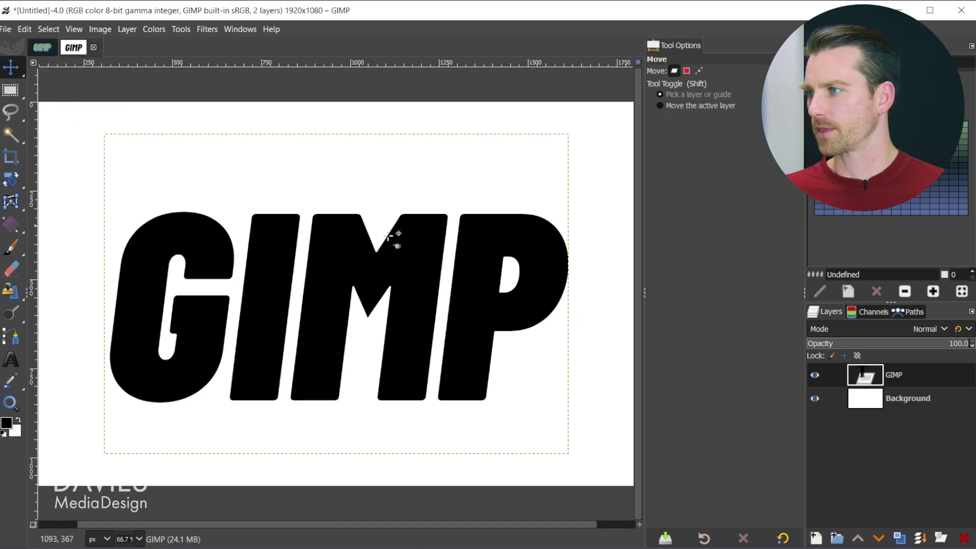
{"action": "left_click", "coordinate": [871, 406]}
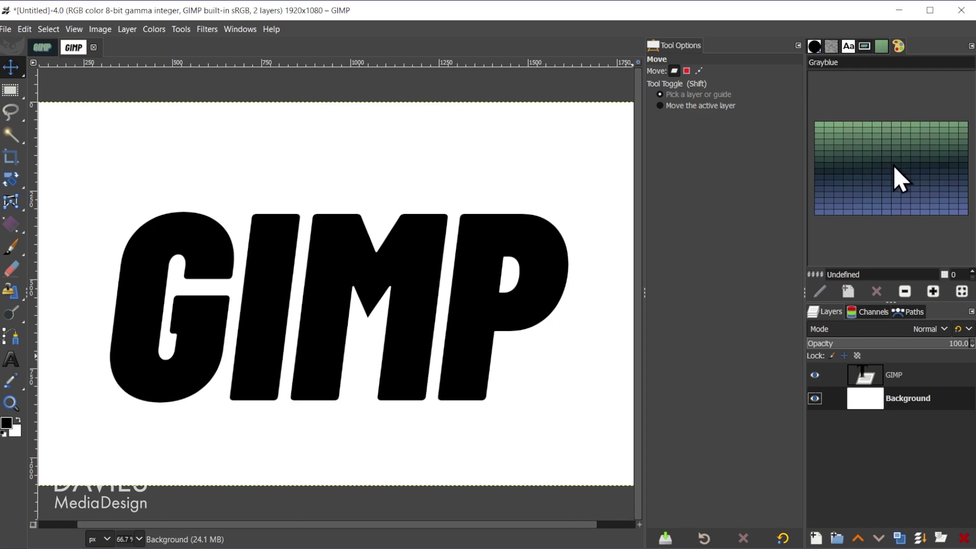
{"action": "left_click_drag", "start_coordinate": [894, 168], "coordinate": [536, 156]}
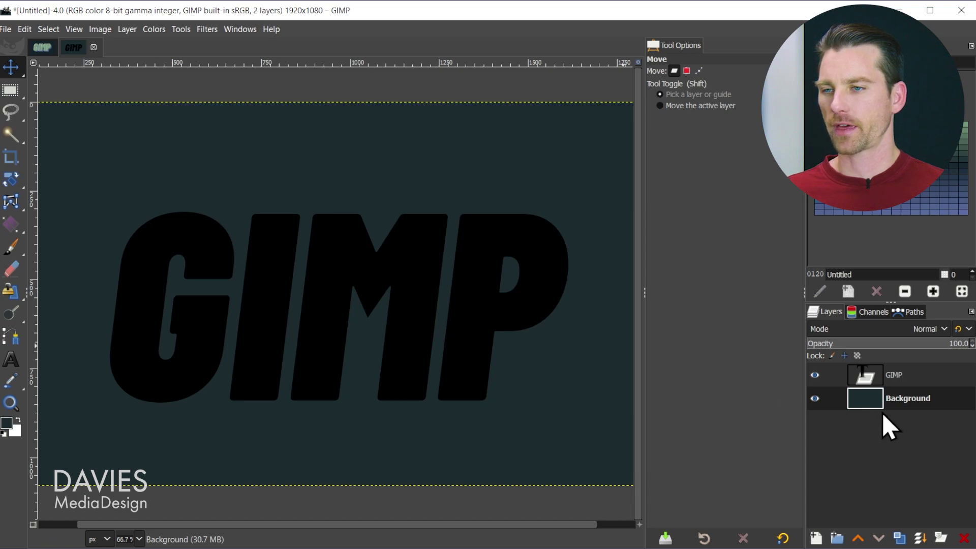
Colour all four GIMP letters with the light green palette swatch.
{"action": "left_click", "coordinate": [870, 374]}
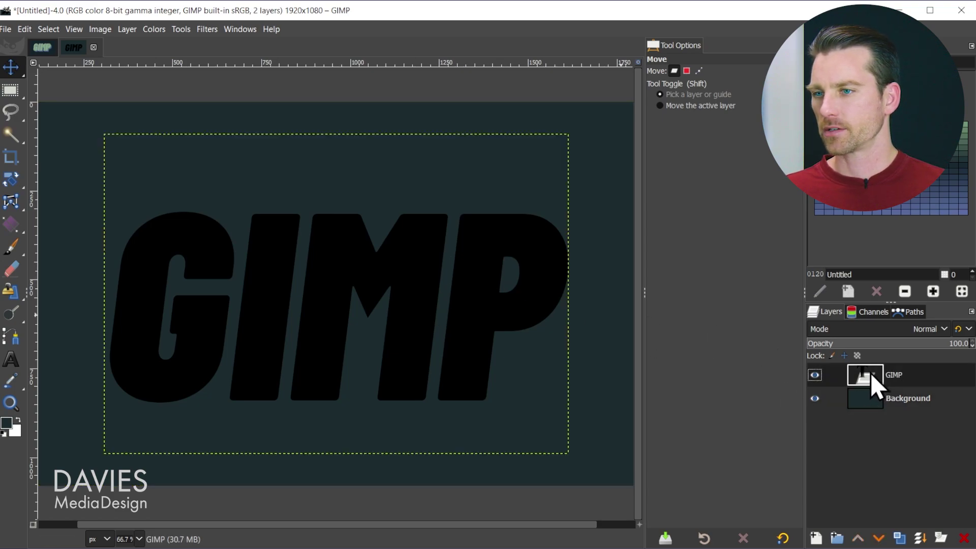
{"action": "key", "text": "t"}
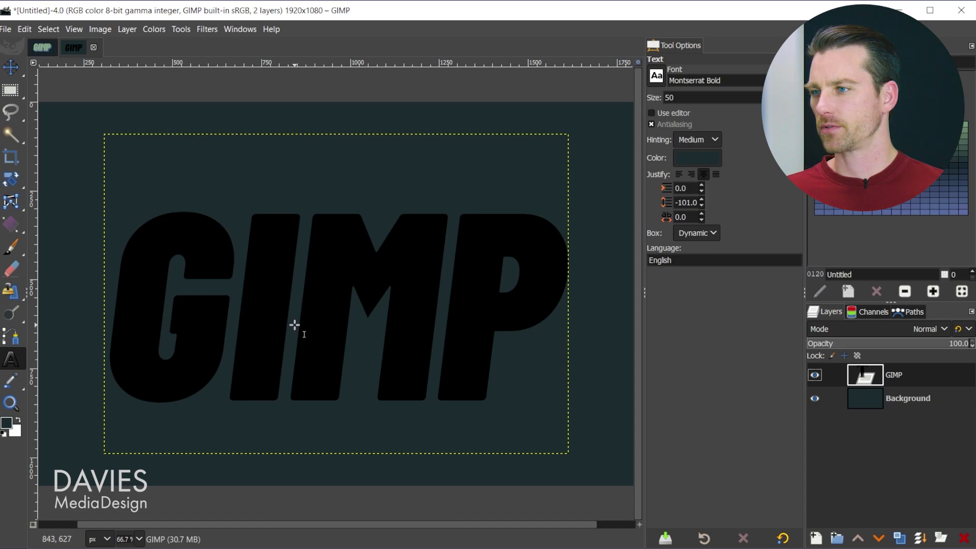
{"action": "left_click", "coordinate": [299, 299]}
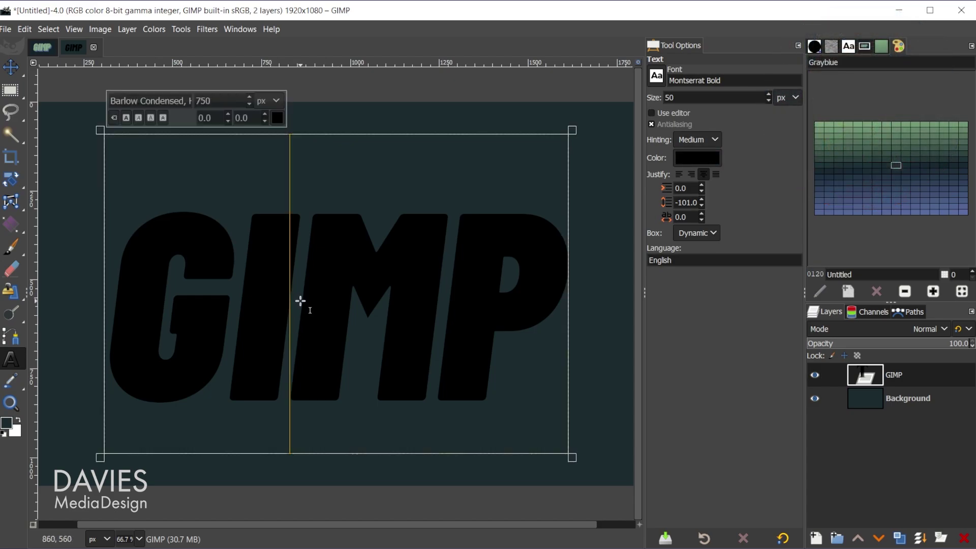
{"action": "key", "text": "ctrl+a"}
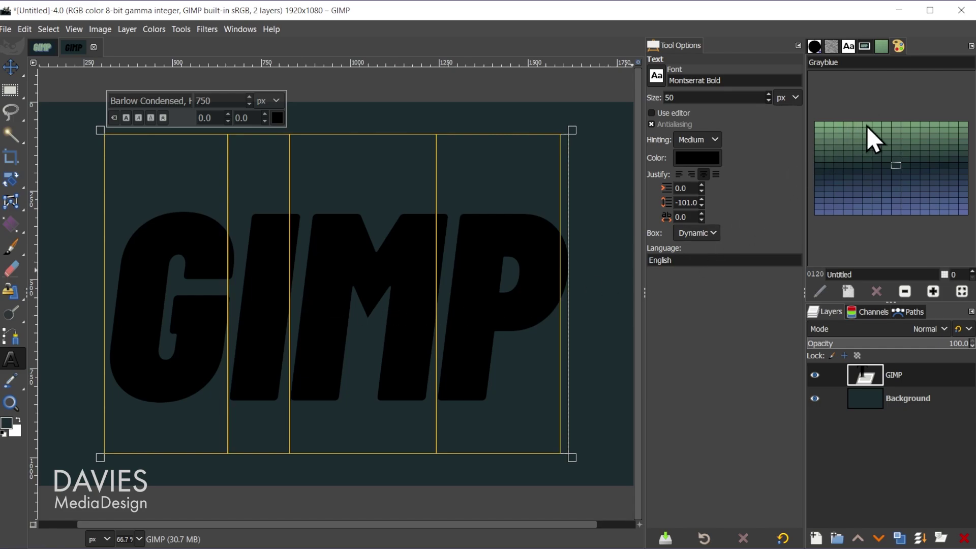
{"action": "left_click_drag", "start_coordinate": [867, 125], "coordinate": [704, 161]}
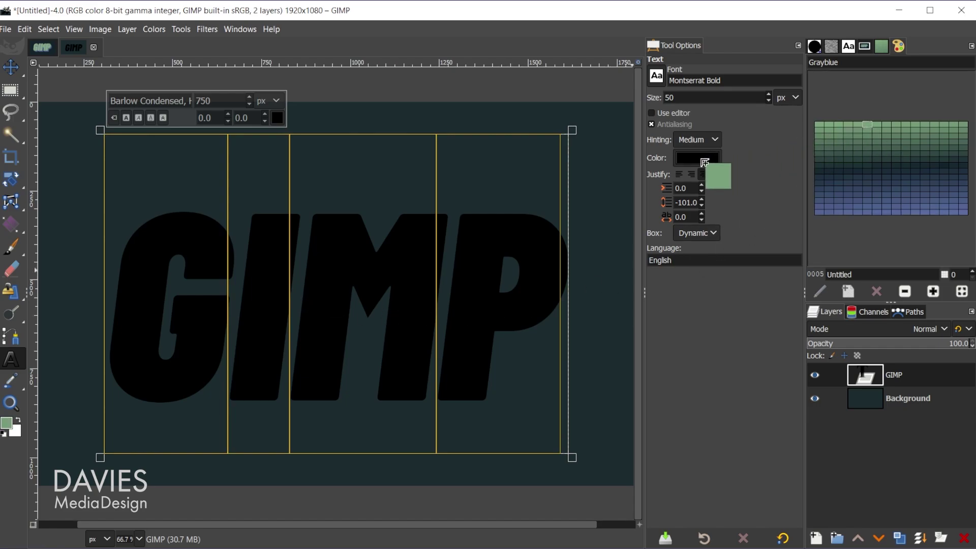
{"action": "left_click_drag", "start_coordinate": [704, 161], "coordinate": [704, 162]}
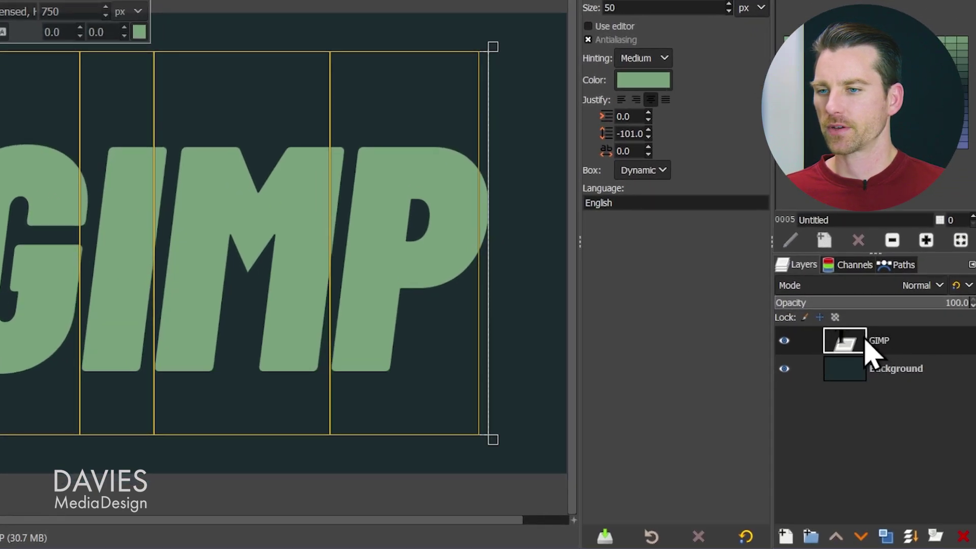
Duplicate the GIMP text layer twice, stacking GIMP, GIMP #1, GIMP #2 above Background.
{"action": "left_click", "coordinate": [886, 536]}
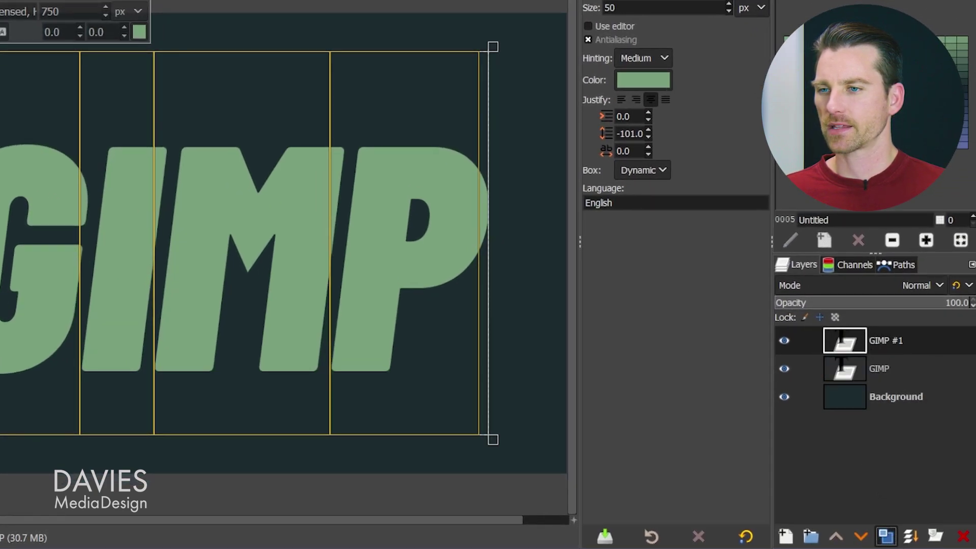
{"action": "left_click", "coordinate": [886, 536]}
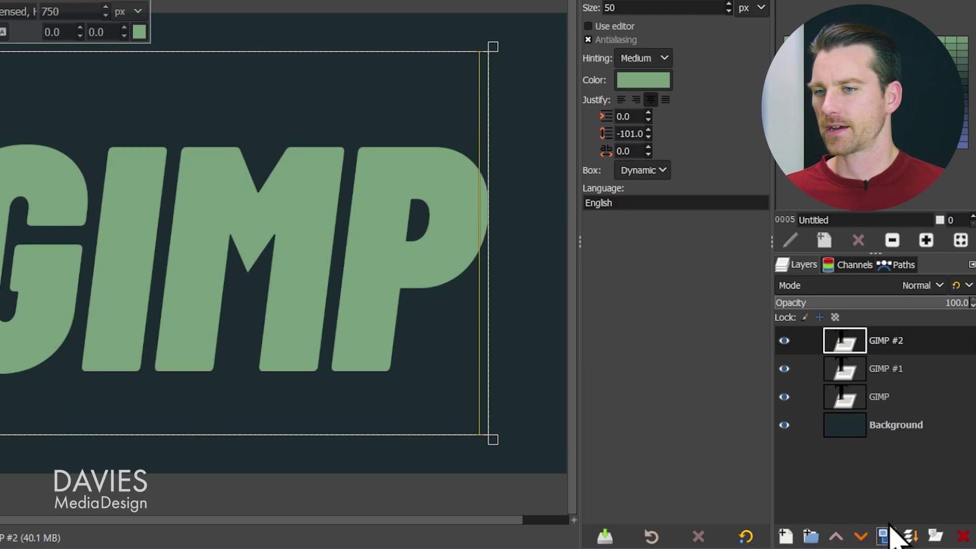
{"action": "left_click_drag", "start_coordinate": [853, 370], "coordinate": [859, 417]}
{"action": "left_click_drag", "start_coordinate": [855, 348], "coordinate": [867, 414]}
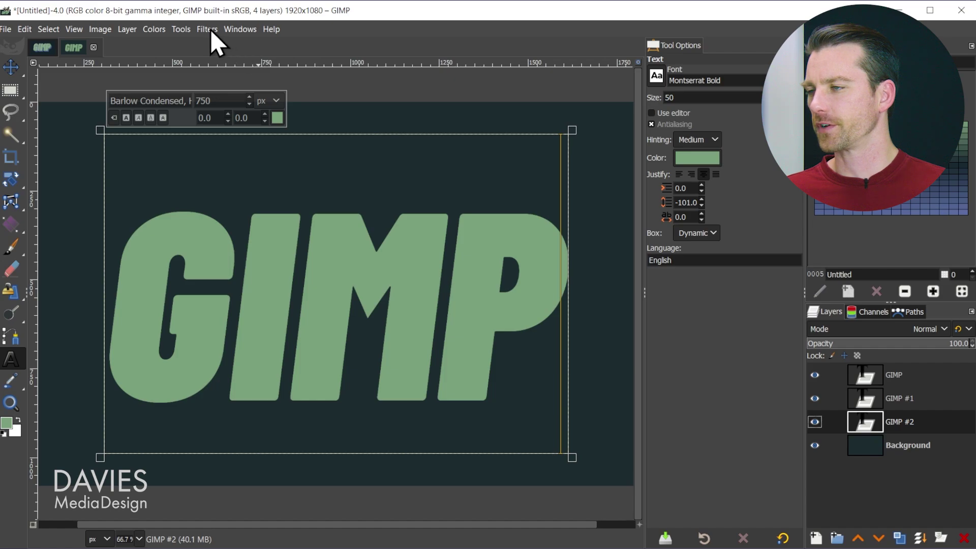
Apply a dark blue finite Long Shadow (45°, length 100) to GIMP #2.
{"action": "left_click", "coordinate": [210, 31]}
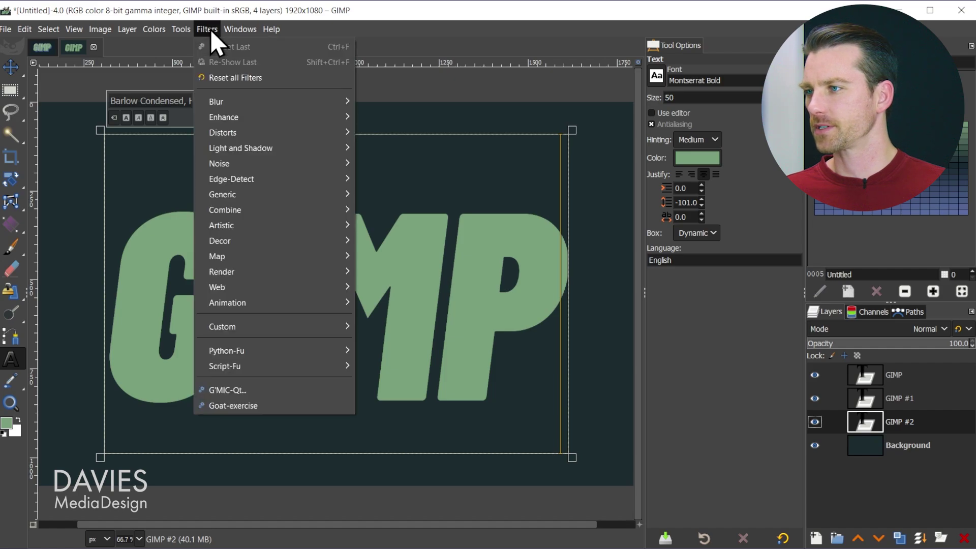
{"action": "mouse_move", "coordinate": [233, 153]}
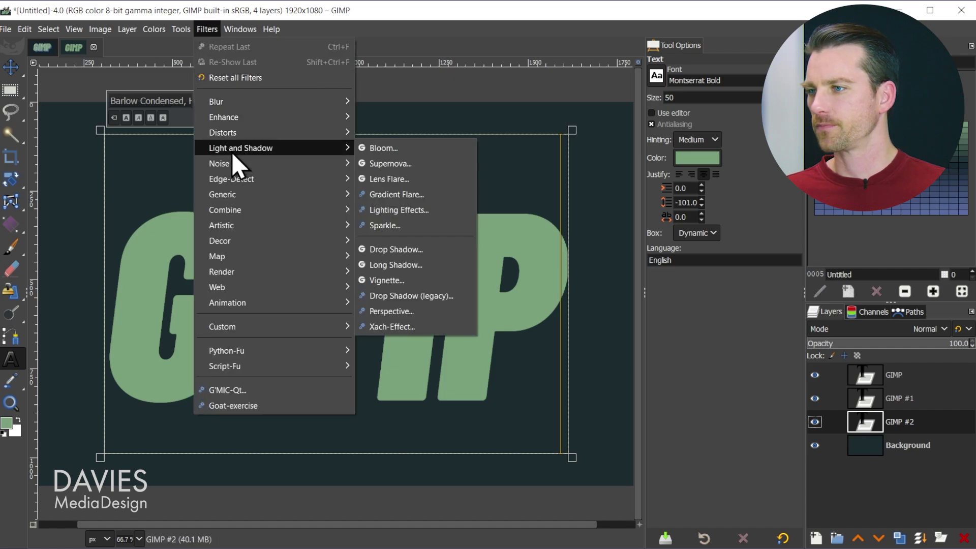
{"action": "left_click", "coordinate": [384, 265]}
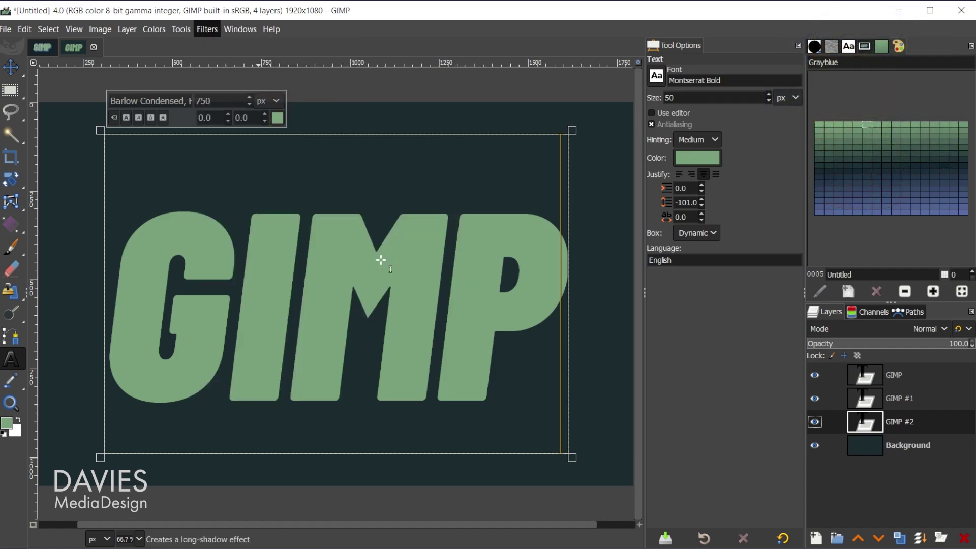
{"action": "left_click_drag", "start_coordinate": [760, 49], "coordinate": [528, 37]}
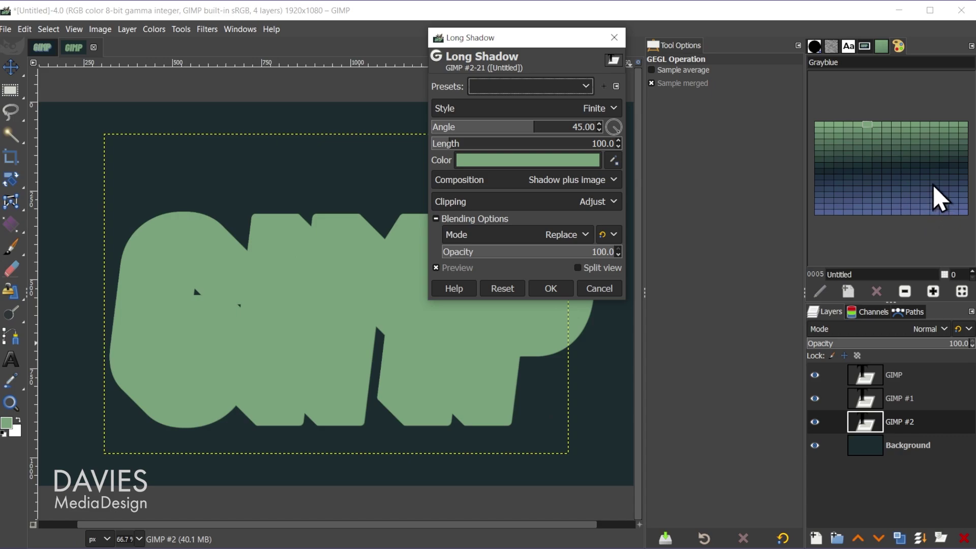
{"action": "left_click_drag", "start_coordinate": [934, 184], "coordinate": [544, 168]}
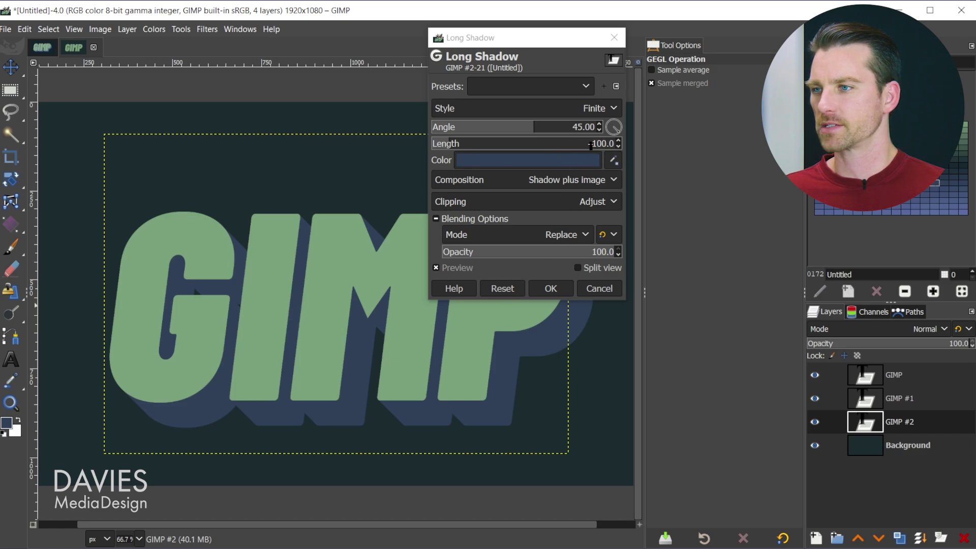
{"action": "left_click", "coordinate": [457, 267]}
{"action": "left_click", "coordinate": [456, 267]}
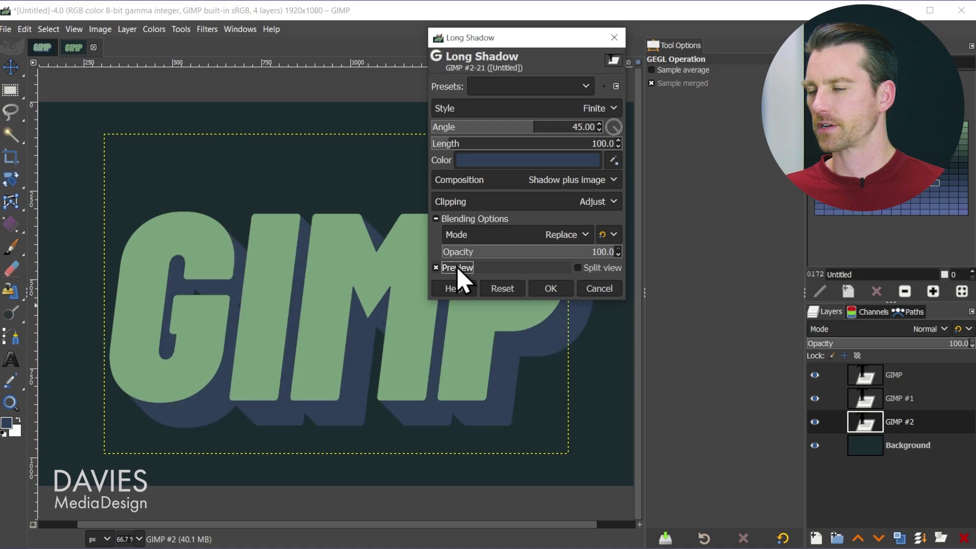
{"action": "left_click", "coordinate": [551, 288]}
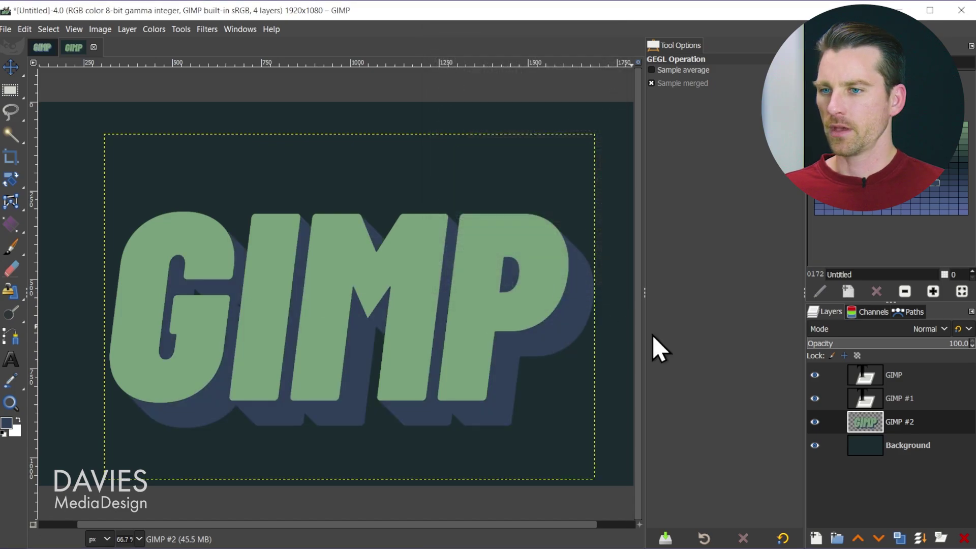
Give GIMP #1 a lighter blue Fading (fixed length) Long Shadow with midpoint 0.451.
{"action": "left_click", "coordinate": [870, 402]}
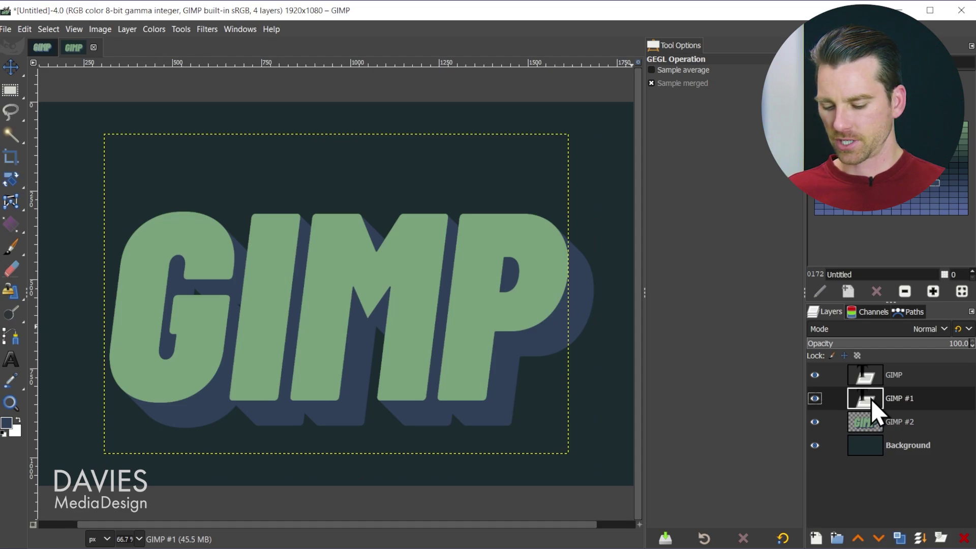
{"action": "key", "text": "shift+ctrl+f"}
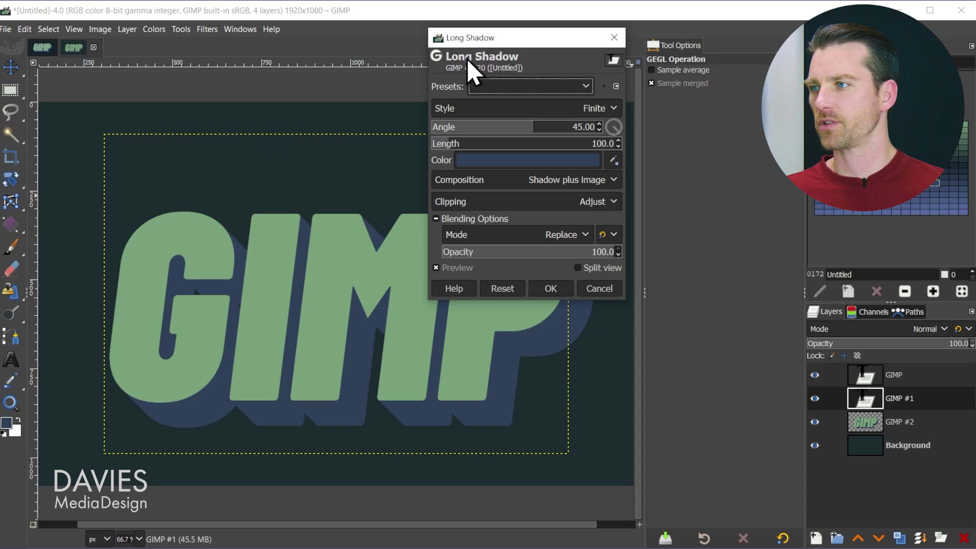
{"action": "left_click", "coordinate": [200, 30]}
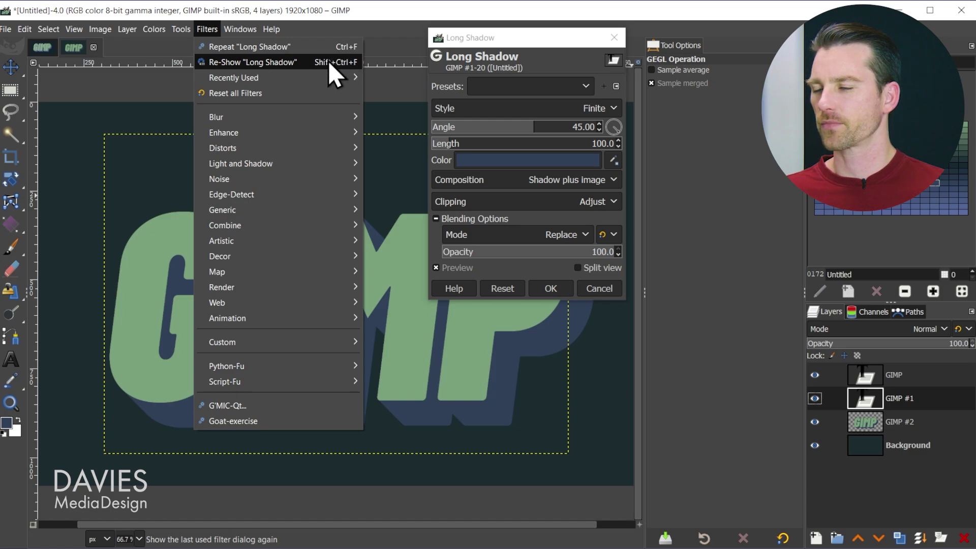
{"action": "left_click", "coordinate": [538, 41]}
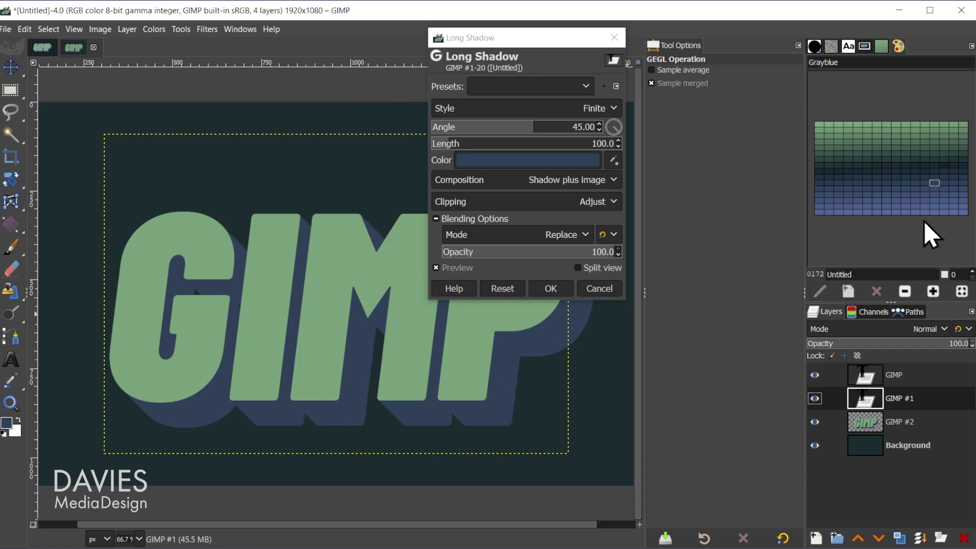
{"action": "left_click_drag", "start_coordinate": [933, 208], "coordinate": [557, 163]}
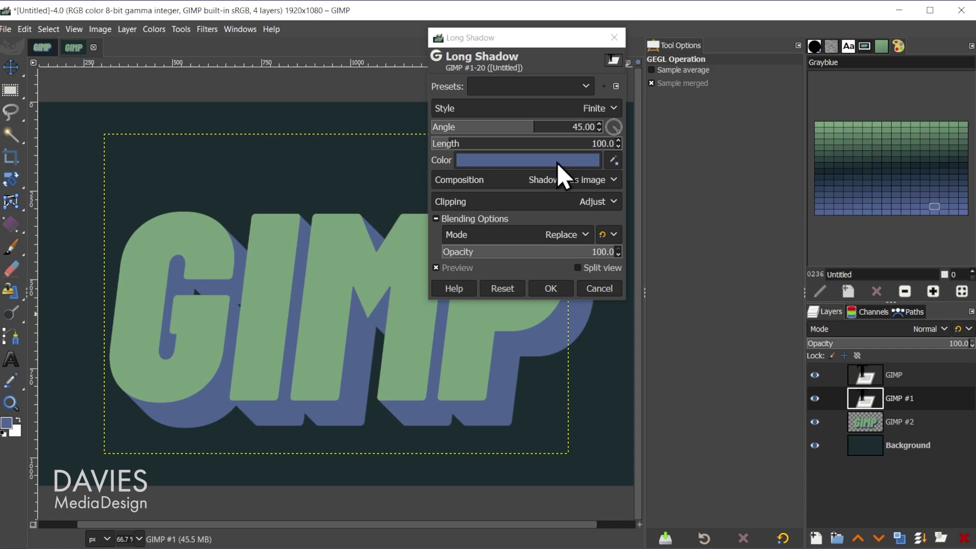
{"action": "left_click", "coordinate": [560, 108]}
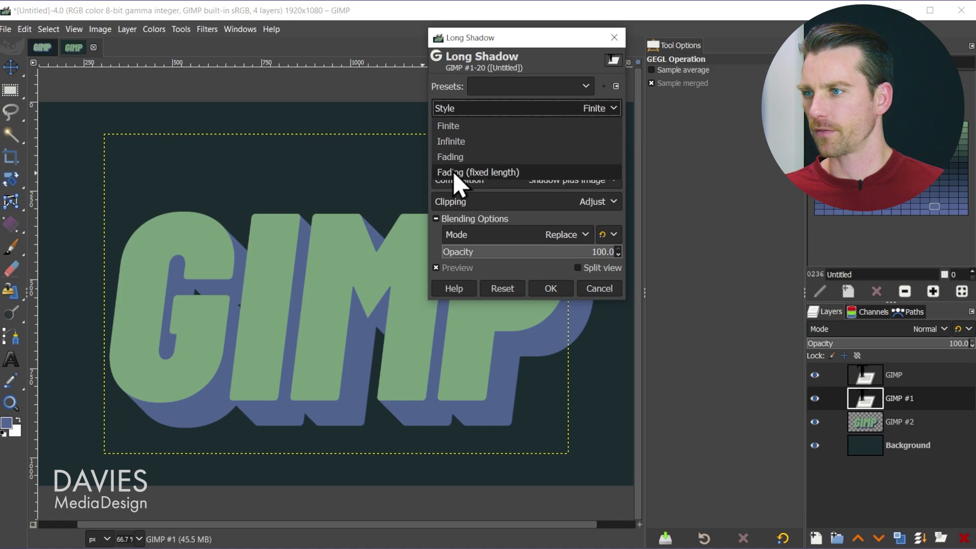
{"action": "left_click", "coordinate": [477, 173]}
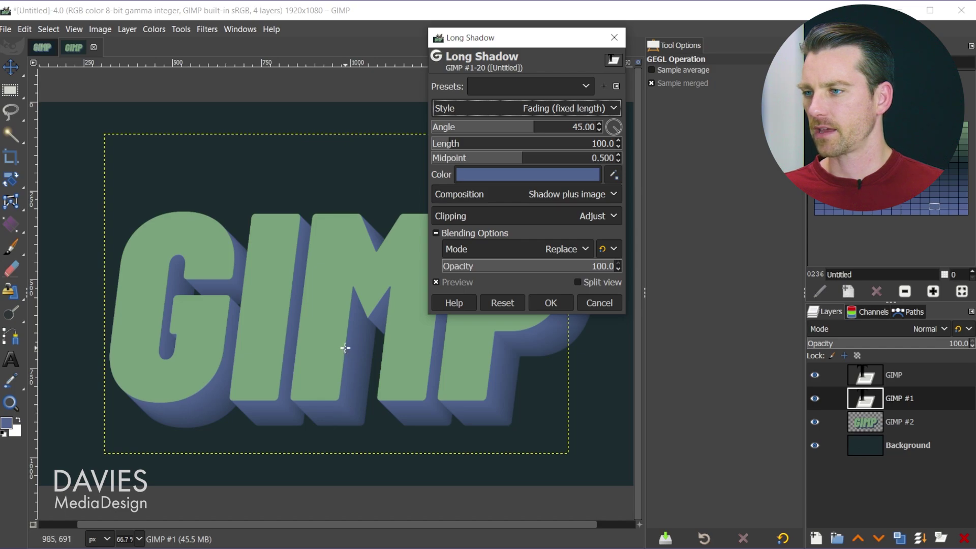
{"action": "left_click", "coordinate": [466, 285]}
{"action": "left_click", "coordinate": [467, 284]}
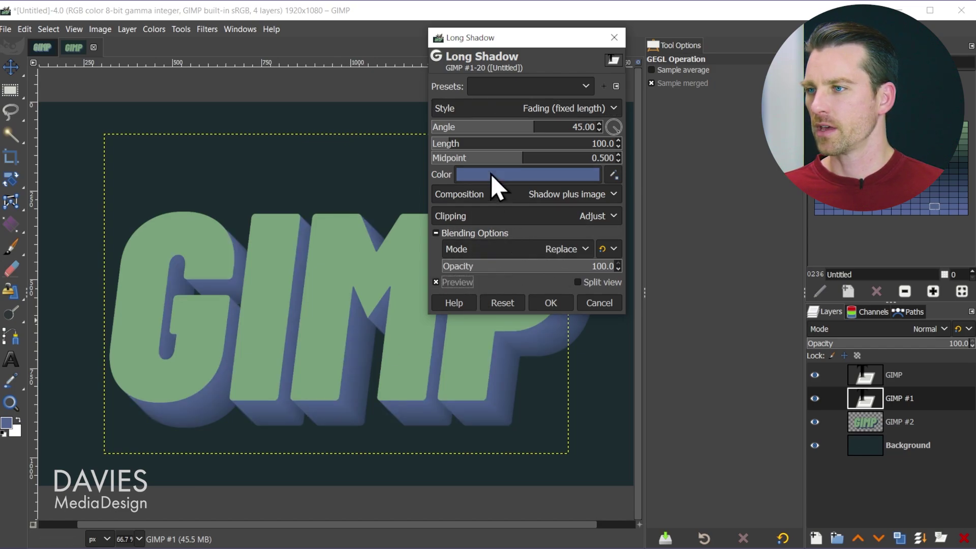
{"action": "mouse_move", "coordinate": [520, 162]}
{"action": "left_mouse_down"}
{"action": "mouse_move", "coordinate": [462, 163]}
{"action": "mouse_move", "coordinate": [559, 168]}
{"action": "mouse_move", "coordinate": [514, 166]}
{"action": "left_mouse_up"}
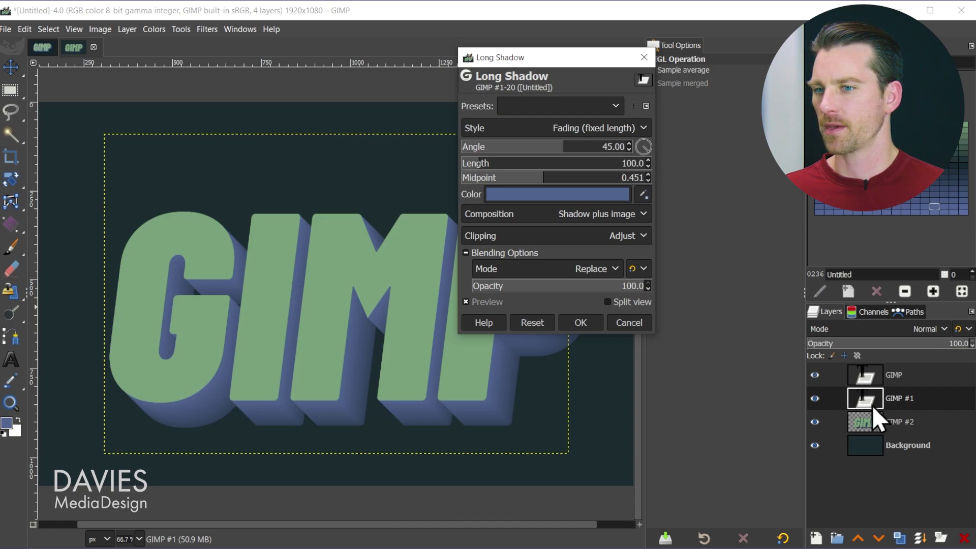
Apply the fading shadow to GIMP #1, then duplicate the top GIMP text layer twice.
{"action": "left_click", "coordinate": [581, 322]}
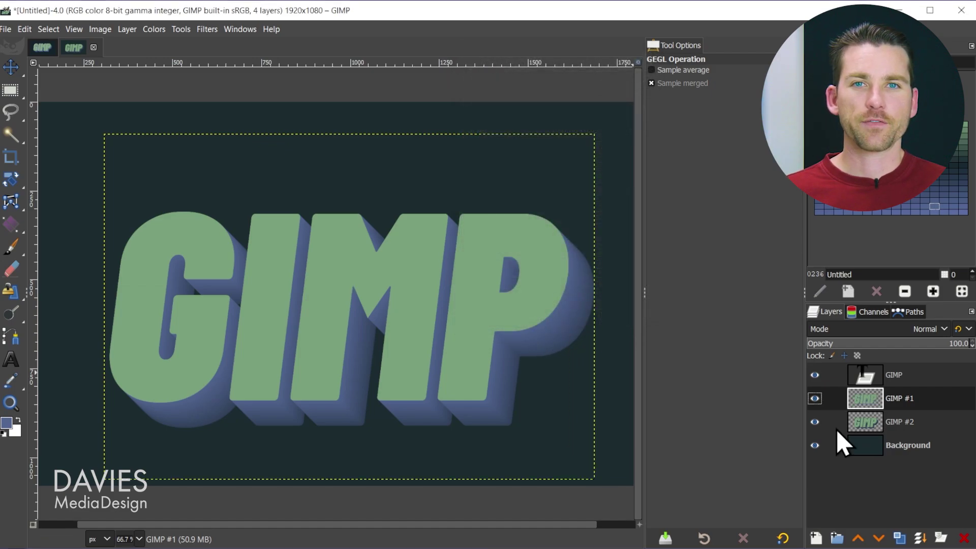
{"action": "left_click", "coordinate": [878, 378]}
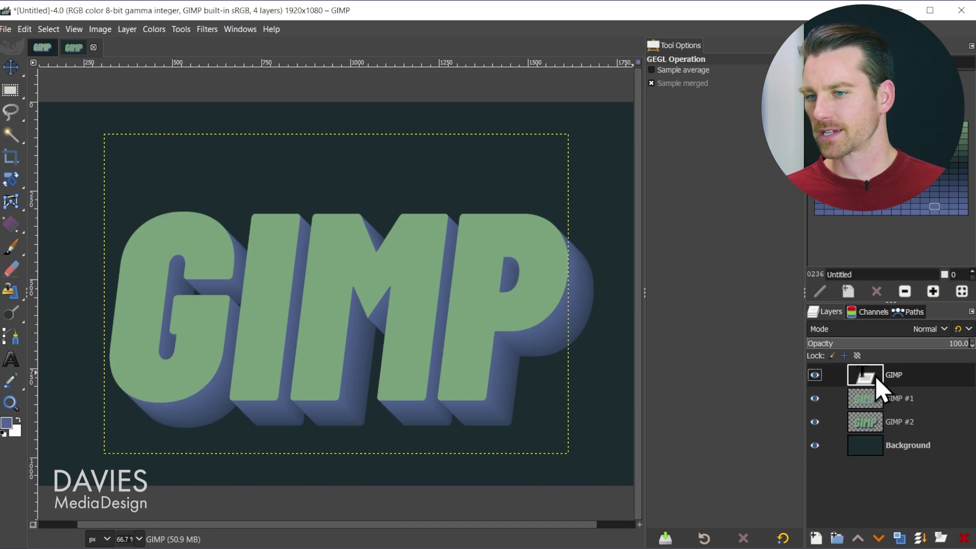
{"action": "left_click", "coordinate": [899, 537]}
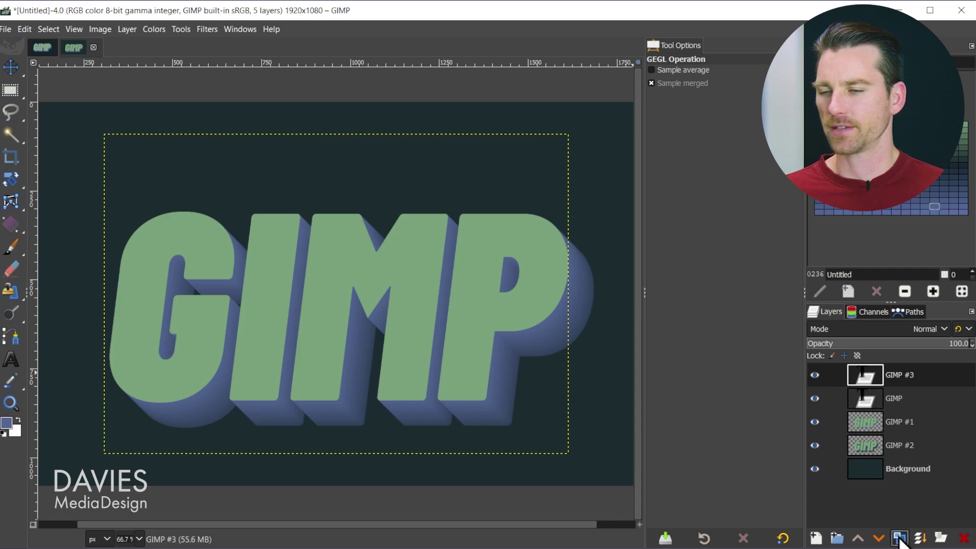
{"action": "left_click", "coordinate": [899, 538]}
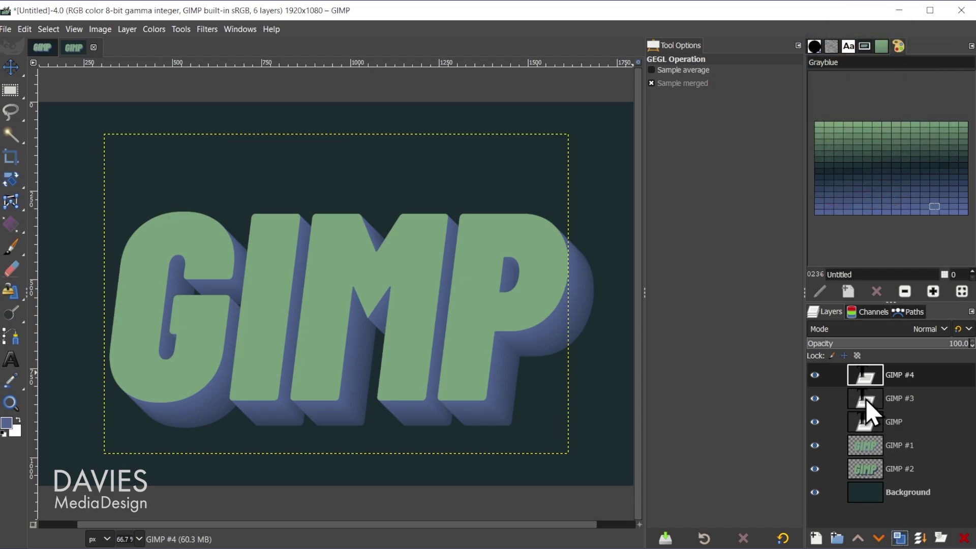
Discard GIMP #3's text information, making it a plain image layer.
{"action": "left_click", "coordinate": [867, 398]}
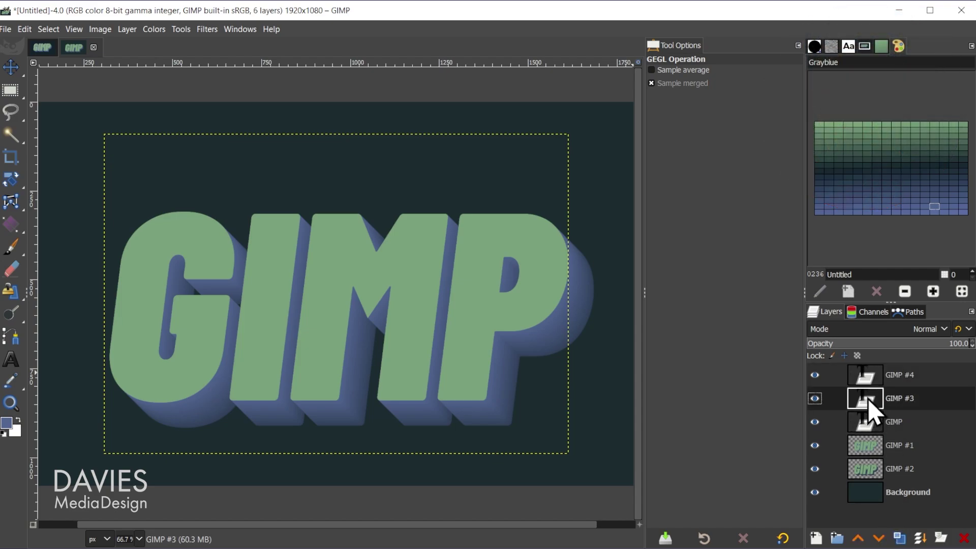
{"action": "right_click", "coordinate": [867, 398]}
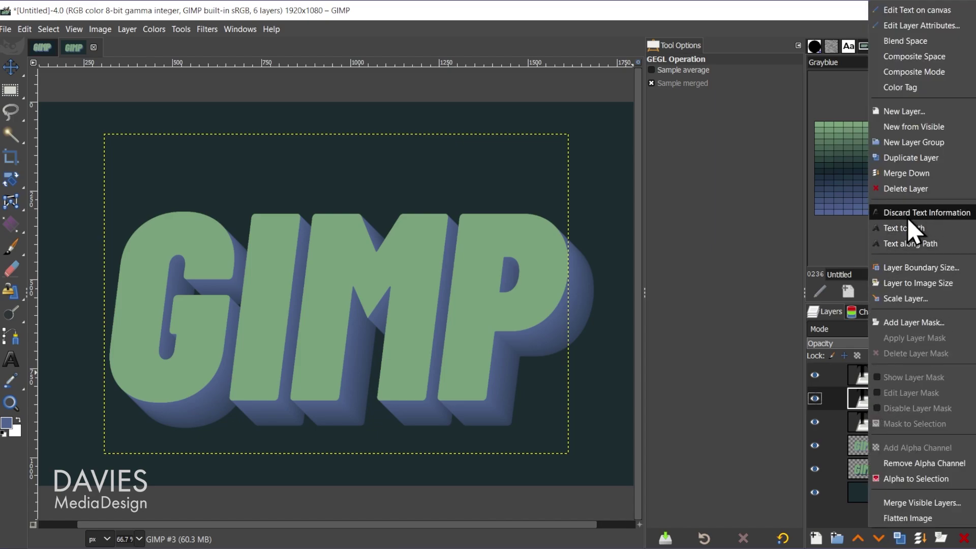
{"action": "left_click", "coordinate": [922, 213]}
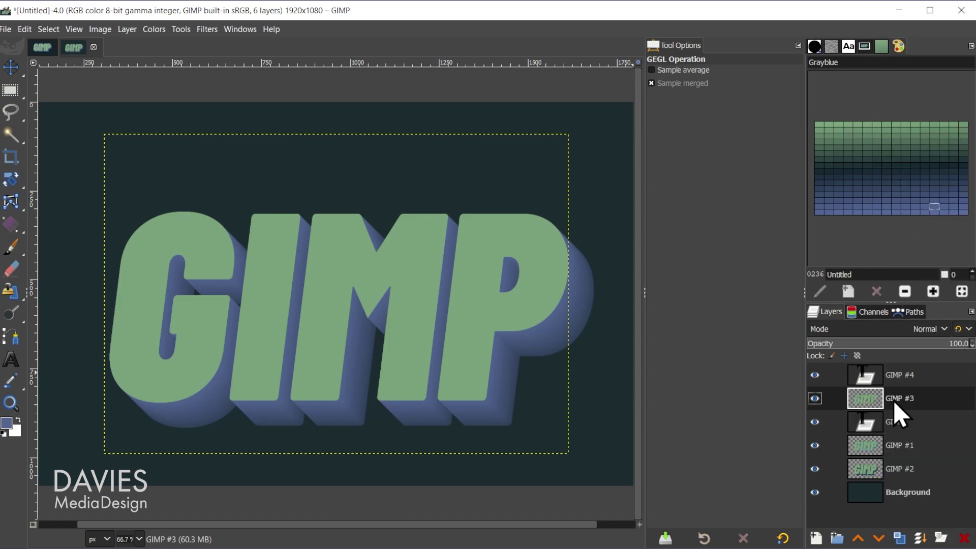
Lock GIMP #3's alpha and fill it white, then nudge GIMP #4 slightly right and down.
{"action": "left_click", "coordinate": [857, 355]}
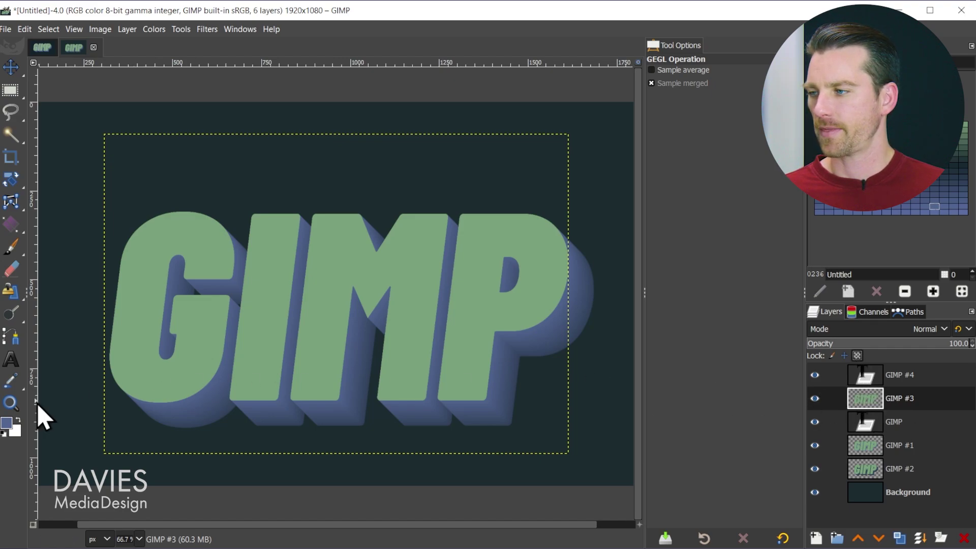
{"action": "left_click_drag", "start_coordinate": [20, 434], "coordinate": [455, 410]}
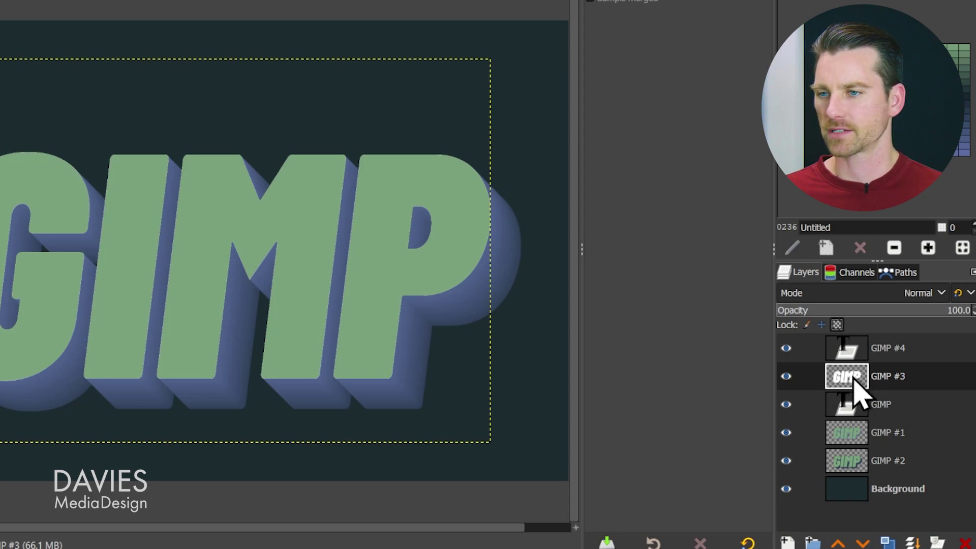
{"action": "left_click", "coordinate": [850, 350]}
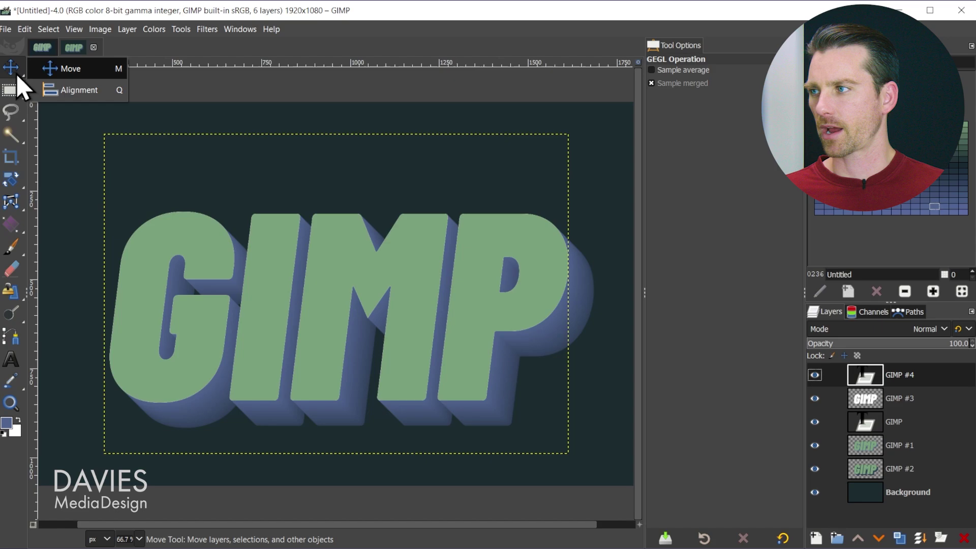
{"action": "left_click", "coordinate": [11, 67]}
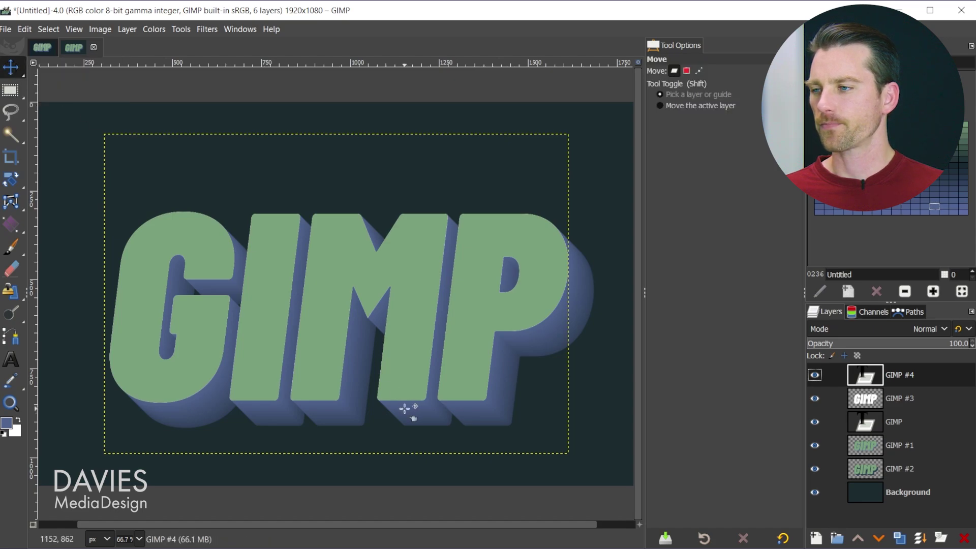
{"action": "left_click_drag", "start_coordinate": [326, 318], "coordinate": [334, 317]}
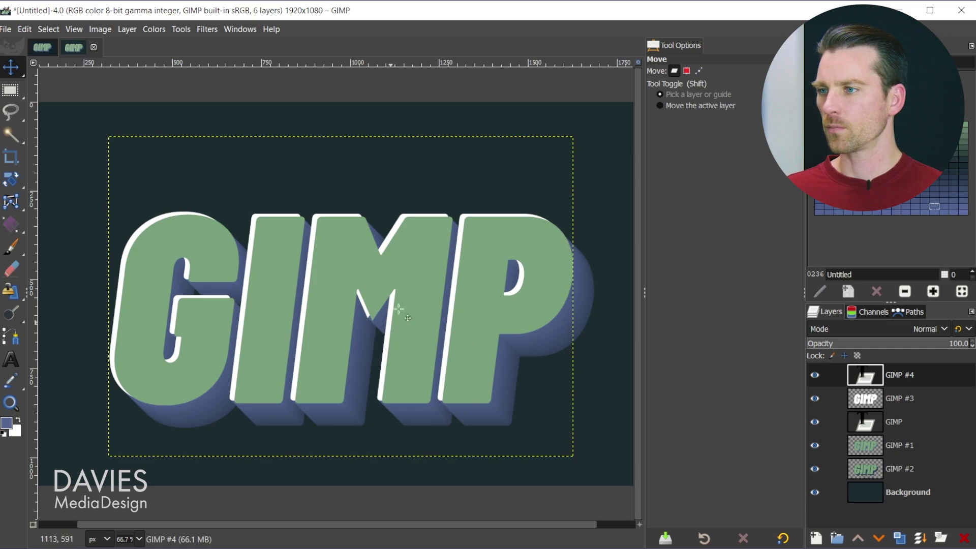
Turn GIMP #4's opaque letters into a selection with Alpha to Selection.
{"action": "left_click", "coordinate": [865, 376], "text": "alt"}
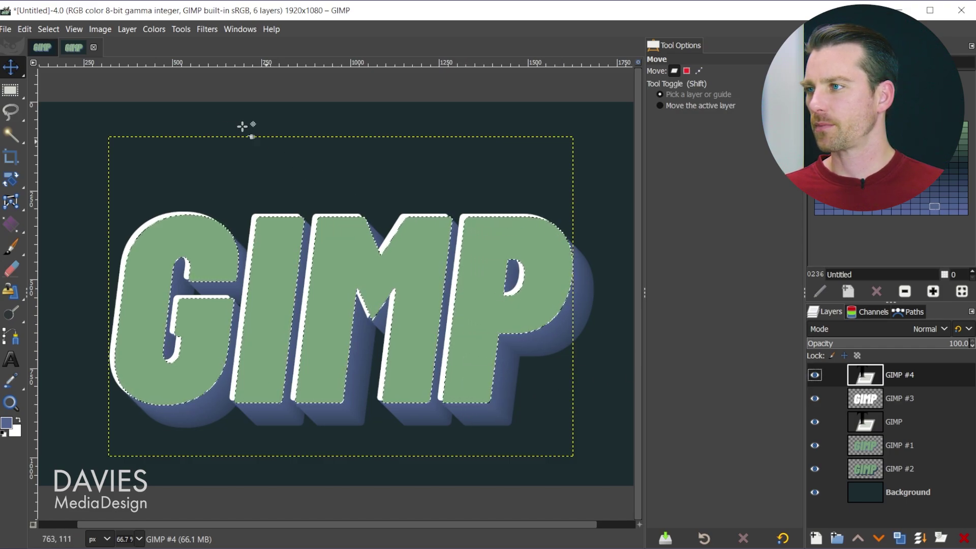
{"action": "left_click", "coordinate": [127, 30]}
{"action": "mouse_move", "coordinate": [173, 235]}
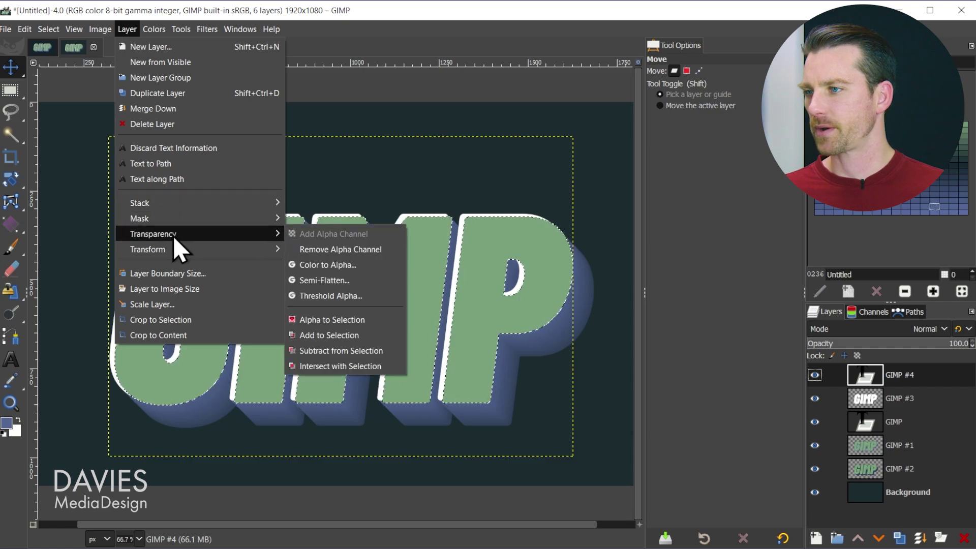
{"action": "left_click", "coordinate": [337, 320]}
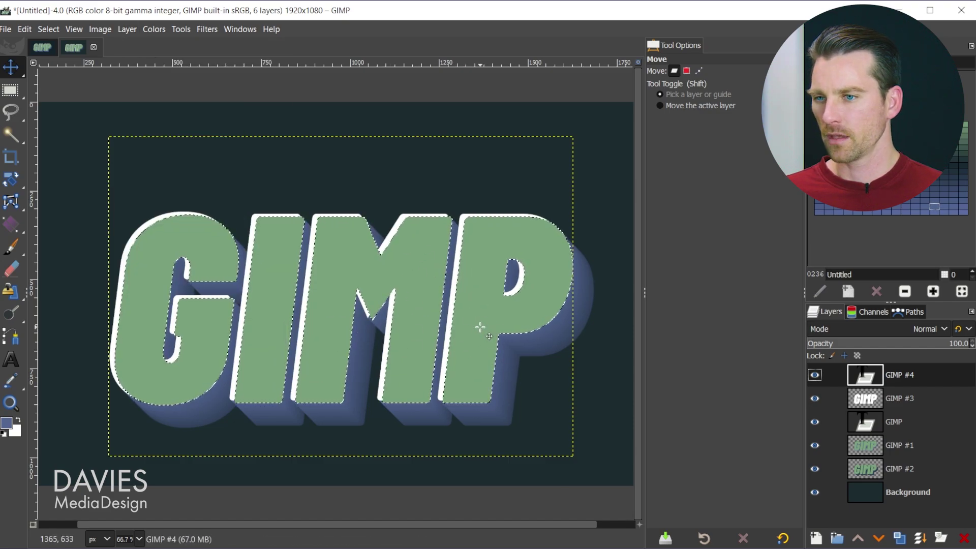
Add an inverted selection-based layer mask to GIMP #3 and hide GIMP #4.
{"action": "left_click", "coordinate": [868, 397]}
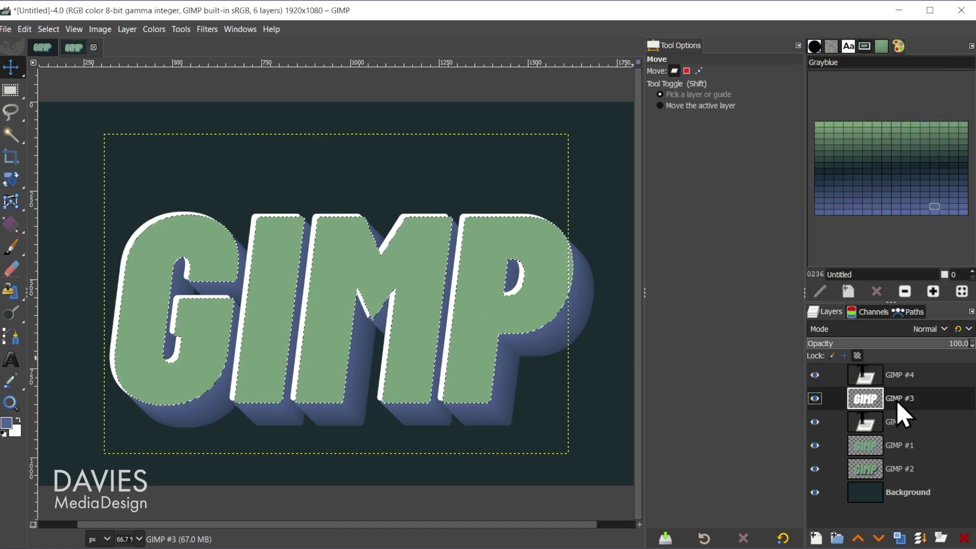
{"action": "right_click", "coordinate": [867, 398]}
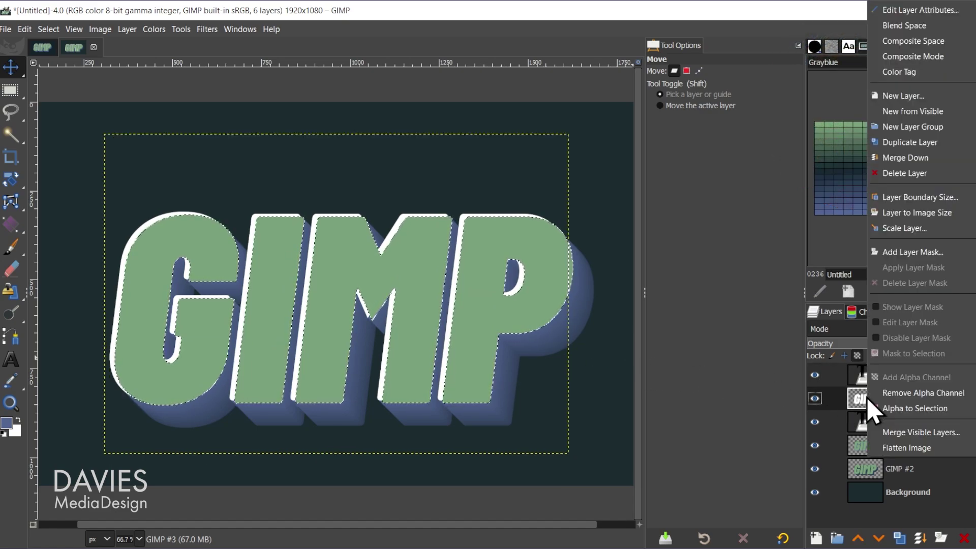
{"action": "left_click", "coordinate": [924, 255]}
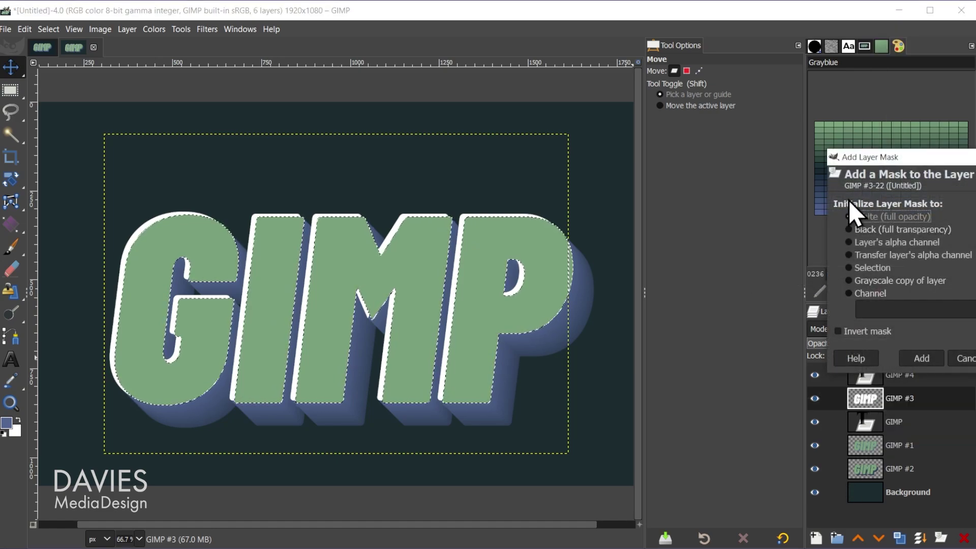
{"action": "left_click", "coordinate": [872, 269]}
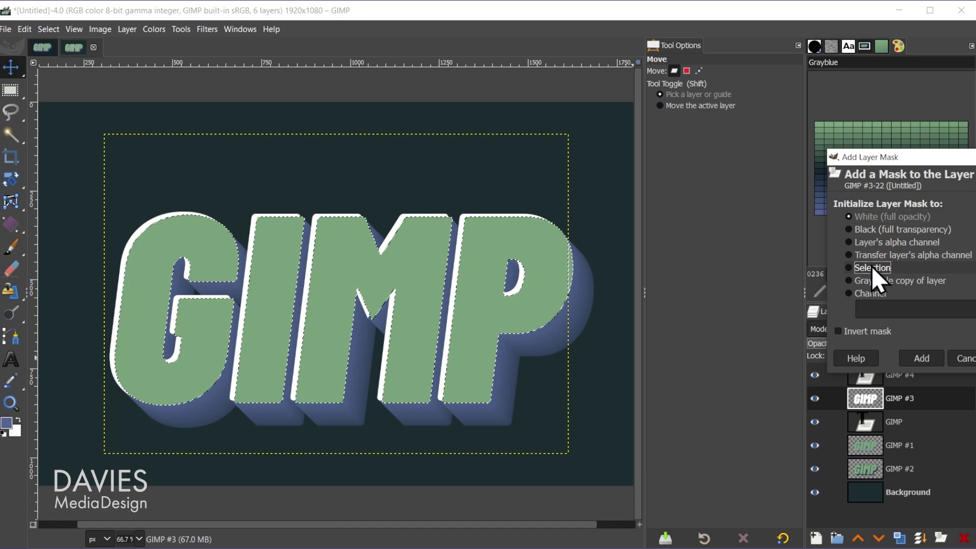
{"action": "left_click", "coordinate": [867, 331]}
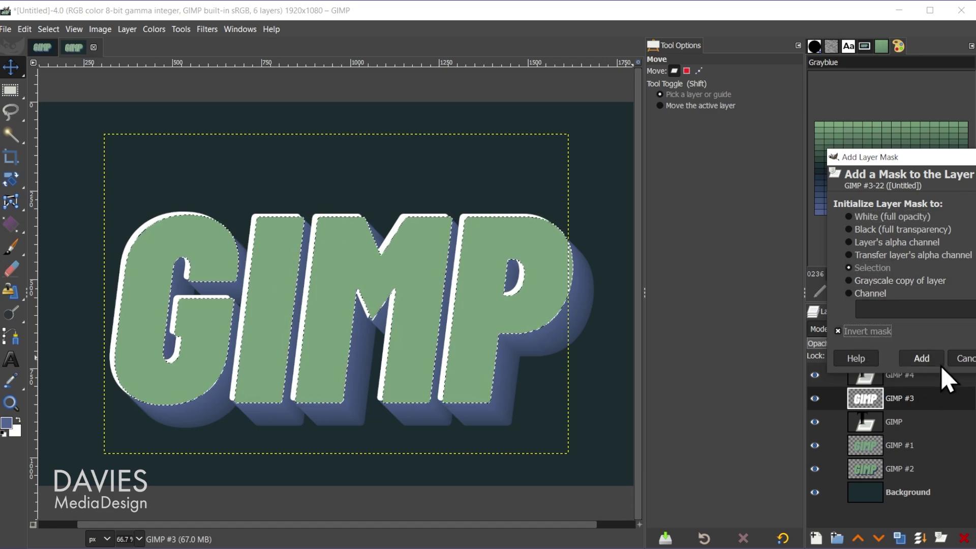
{"action": "left_click", "coordinate": [924, 358]}
{"action": "left_click", "coordinate": [814, 375]}
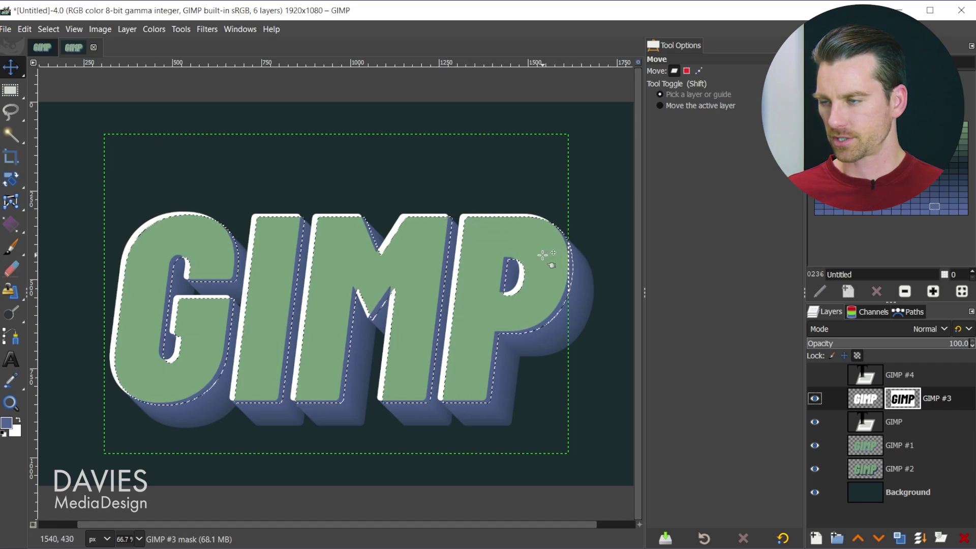
Clear the selection and lower GIMP #3's layer opacity to about 67.2.
{"action": "key", "text": "ctrl+shift+a"}
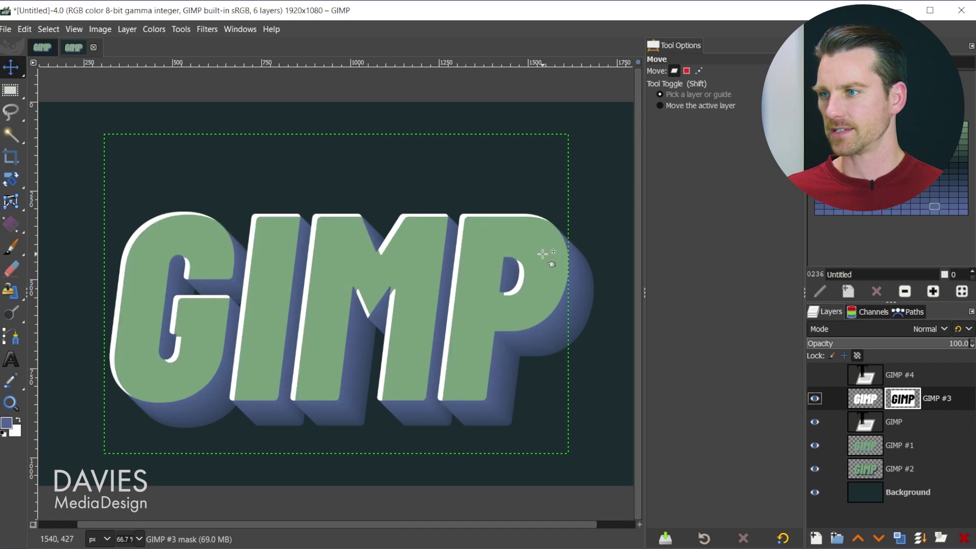
{"action": "left_click", "coordinate": [865, 400]}
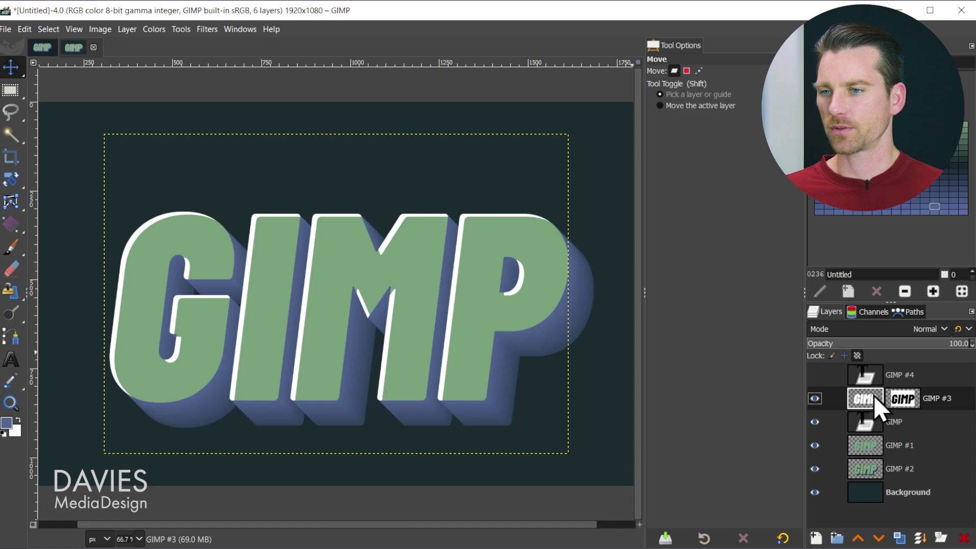
{"action": "left_click", "coordinate": [901, 400]}
{"action": "left_click", "coordinate": [862, 401]}
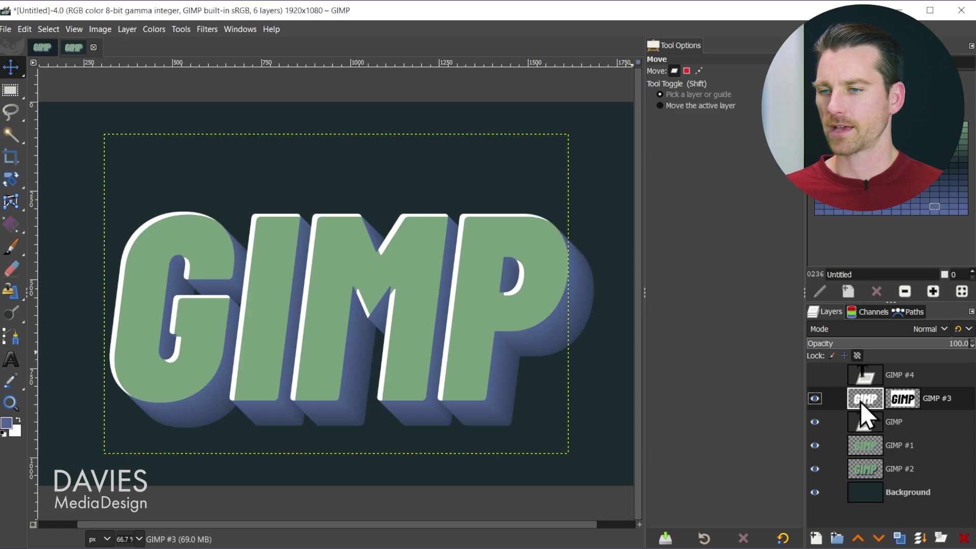
{"action": "mouse_move", "coordinate": [908, 343]}
{"action": "left_mouse_down"}
{"action": "mouse_move", "coordinate": [865, 344]}
{"action": "mouse_move", "coordinate": [948, 344]}
{"action": "mouse_move", "coordinate": [859, 344]}
{"action": "mouse_move", "coordinate": [924, 344]}
{"action": "left_mouse_up"}
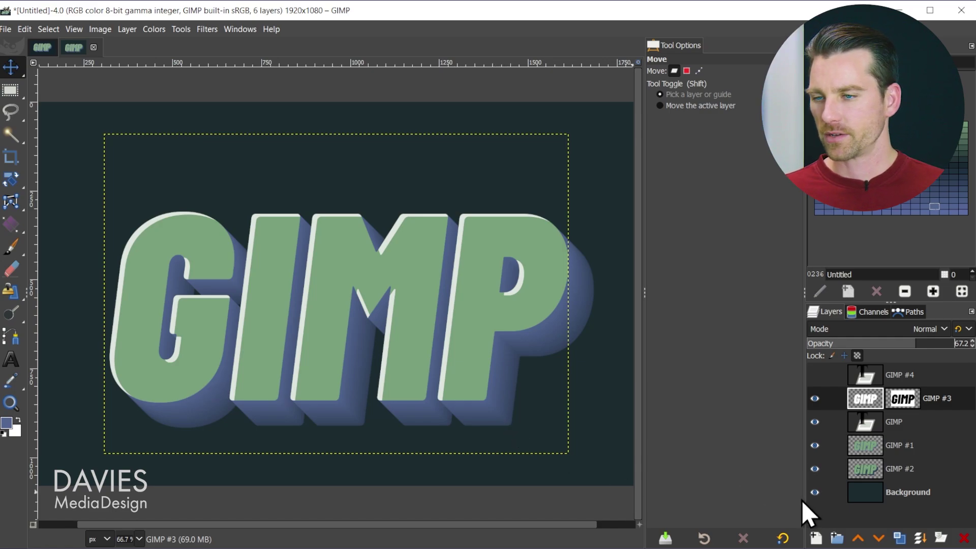
With the Background hidden, create a merged 'Visible' layer via New from Visible, then re-show the Background.
{"action": "left_click", "coordinate": [814, 492]}
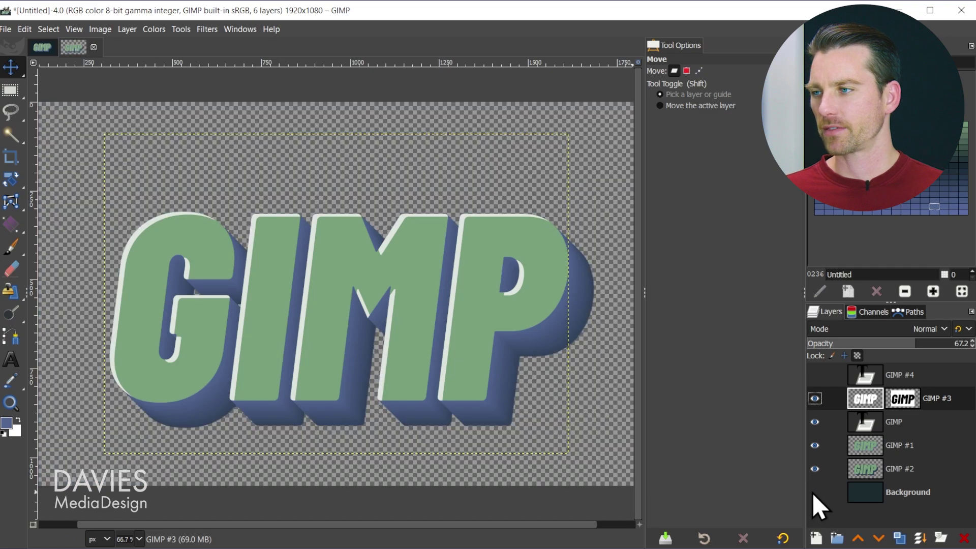
{"action": "left_click", "coordinate": [125, 29]}
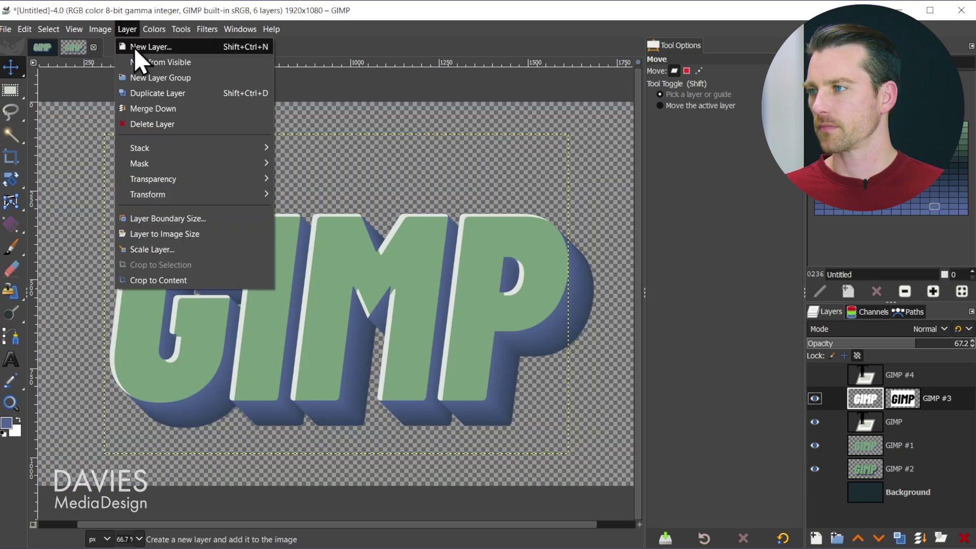
{"action": "left_click", "coordinate": [143, 62]}
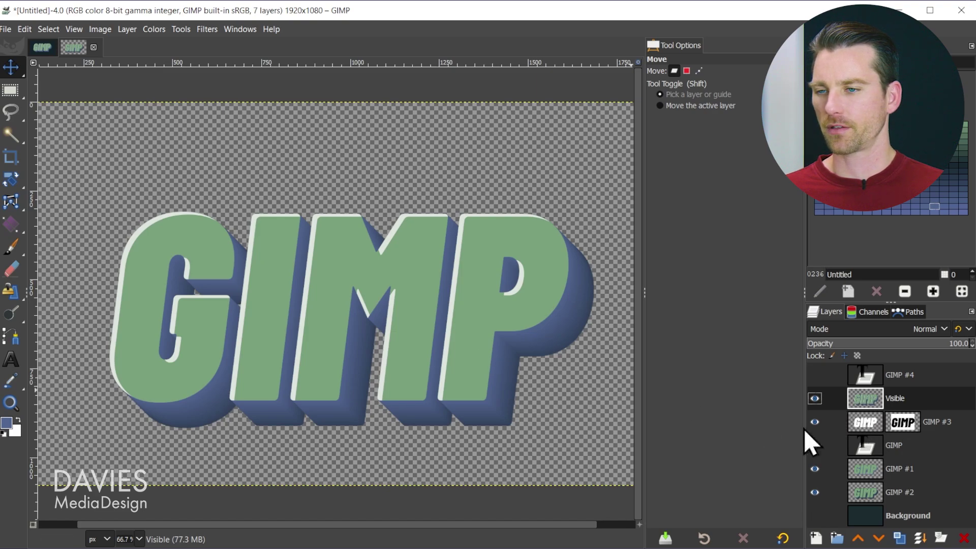
{"action": "left_click", "coordinate": [814, 514]}
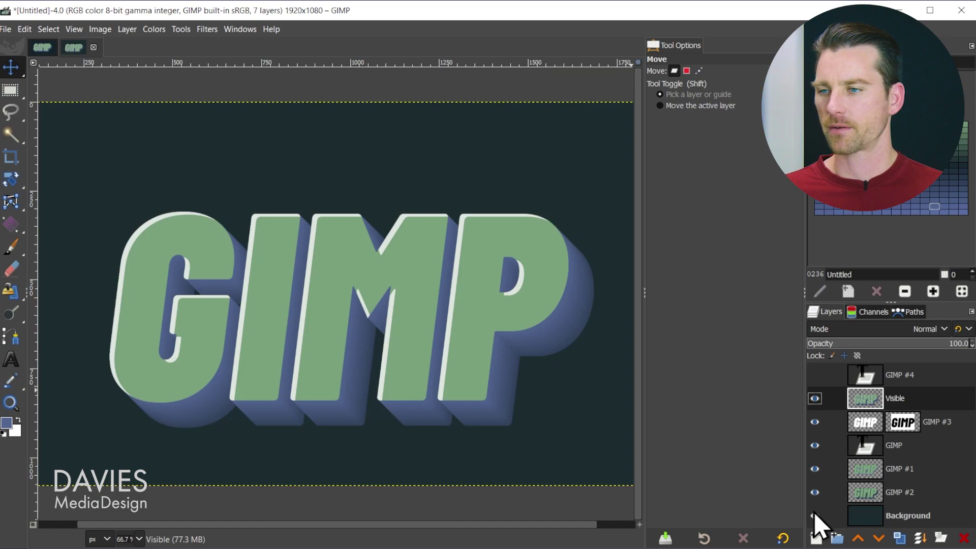
{"action": "key", "text": "q"}
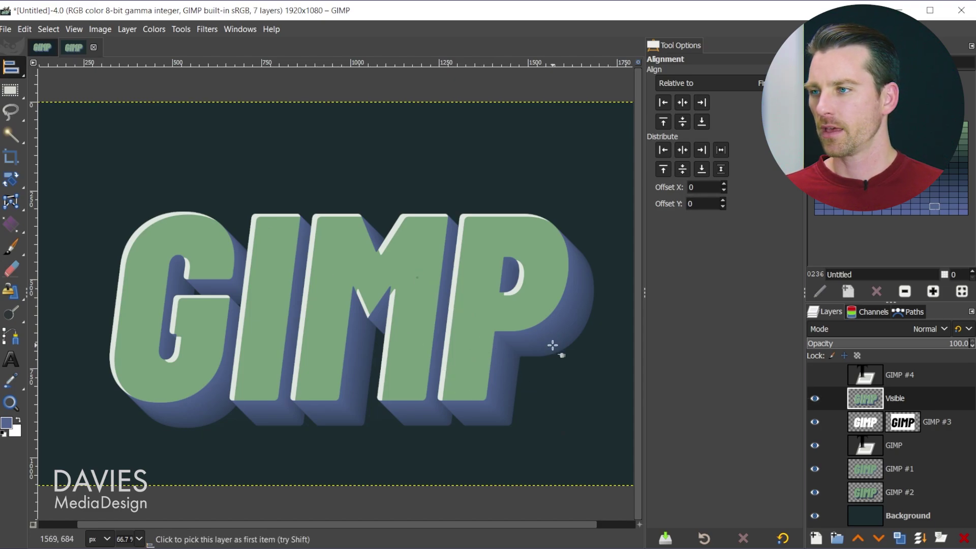
Crop the Visible layer to its content and center it horizontally and vertically on the canvas.
{"action": "scroll", "coordinate": [553, 345], "scroll_direction": "down", "scroll_amount": 2}
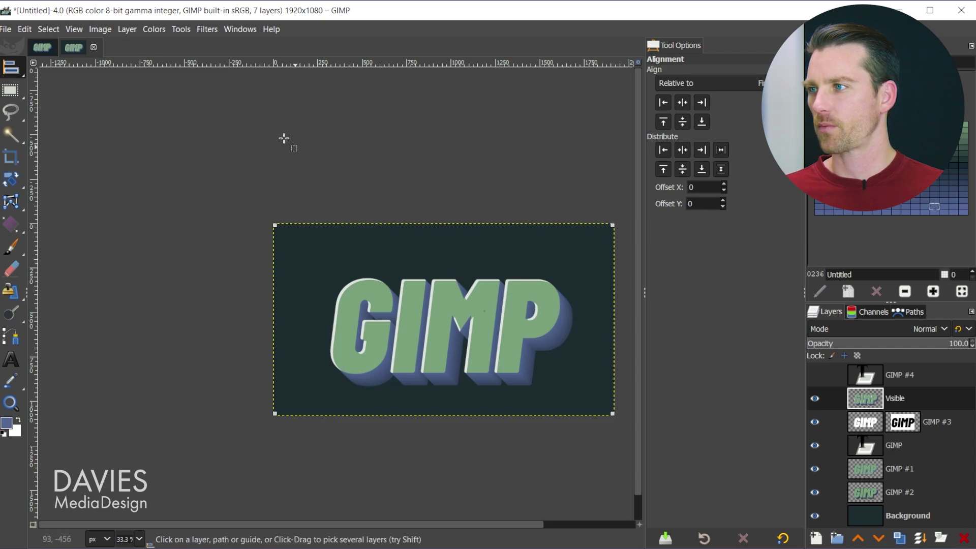
{"action": "left_click", "coordinate": [125, 30]}
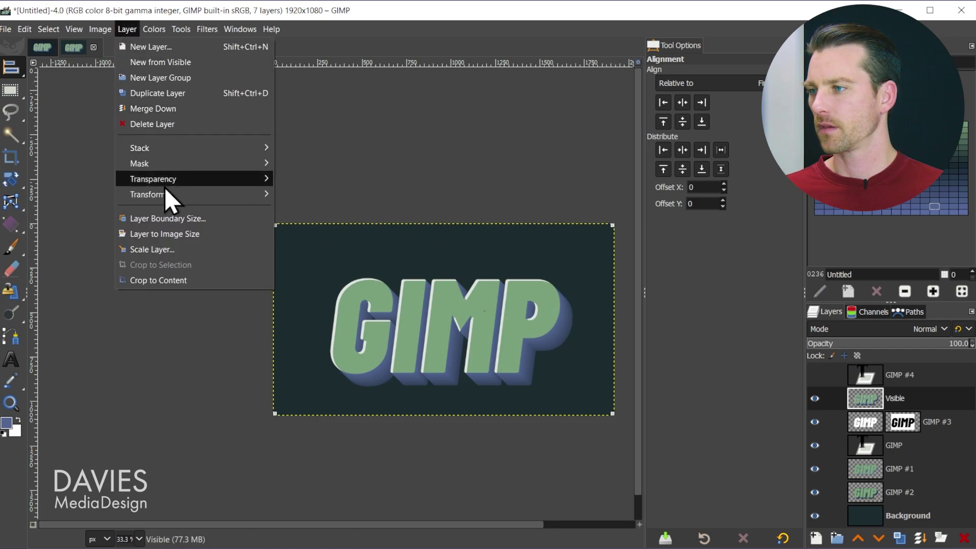
{"action": "left_click", "coordinate": [167, 281]}
{"action": "scroll", "coordinate": [538, 355], "scroll_direction": "up", "scroll_amount": 1}
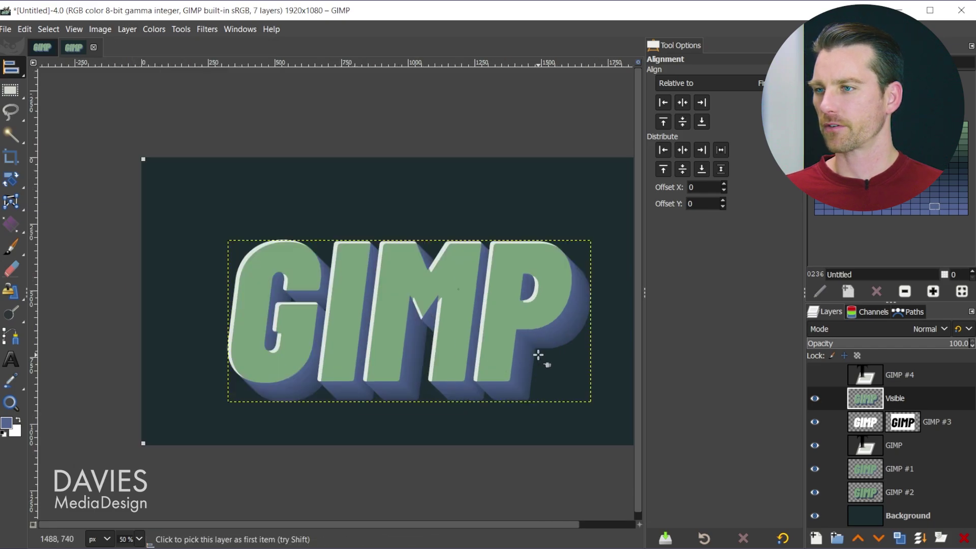
{"action": "left_click", "coordinate": [460, 277]}
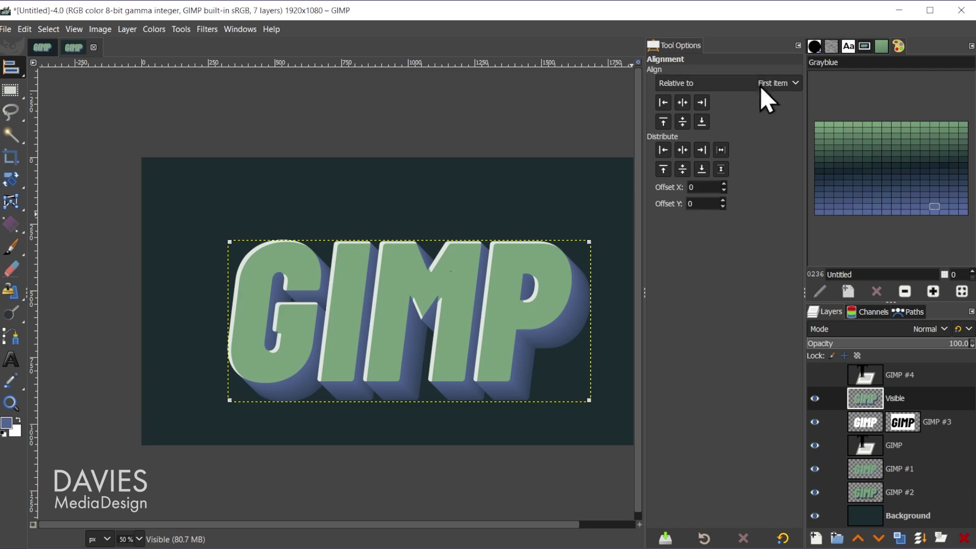
{"action": "left_click", "coordinate": [682, 102]}
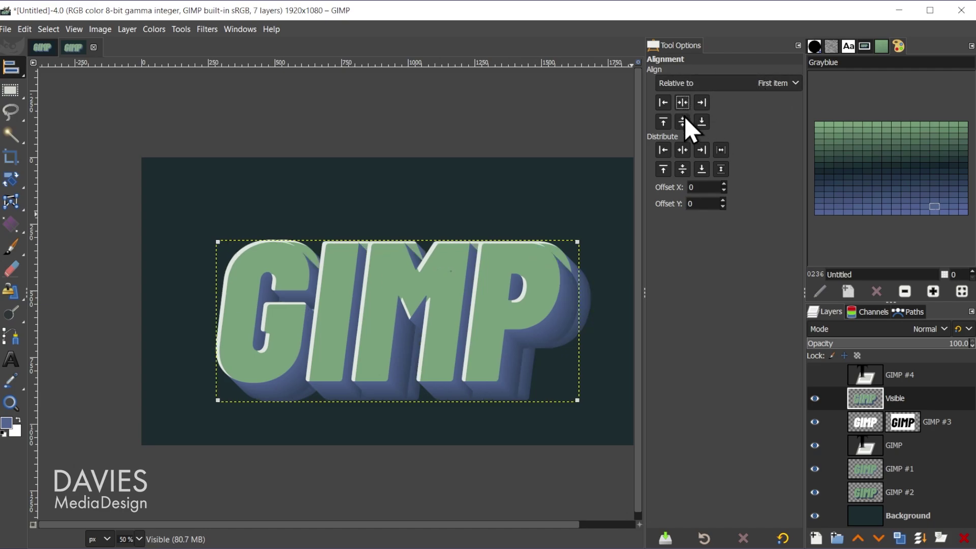
{"action": "left_click", "coordinate": [682, 122]}
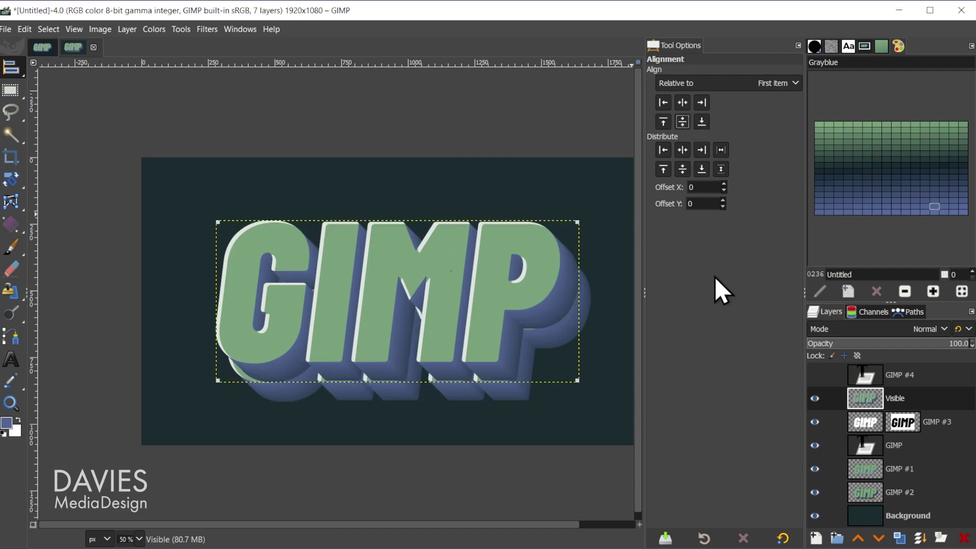
Leave only the Visible layer and Background showing, and fit the image in the window.
{"action": "left_click", "coordinate": [815, 397], "text": "shift"}
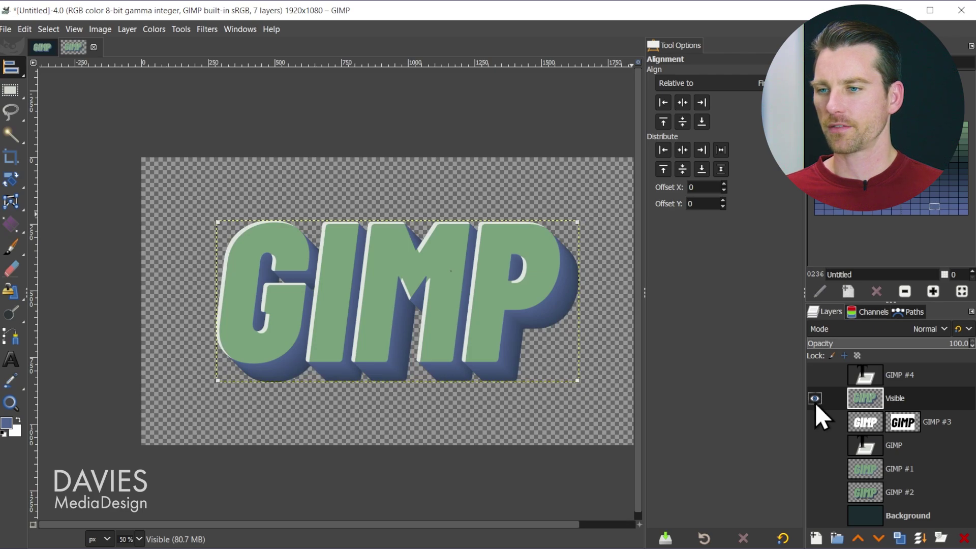
{"action": "left_click", "coordinate": [812, 513]}
{"action": "left_click_drag", "start_coordinate": [541, 525], "coordinate": [587, 525]}
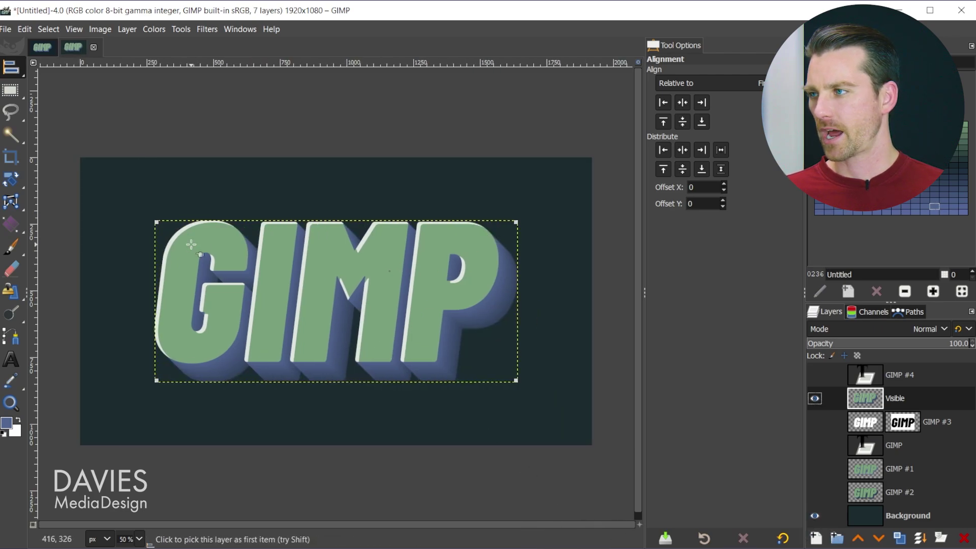
{"action": "left_click", "coordinate": [11, 66]}
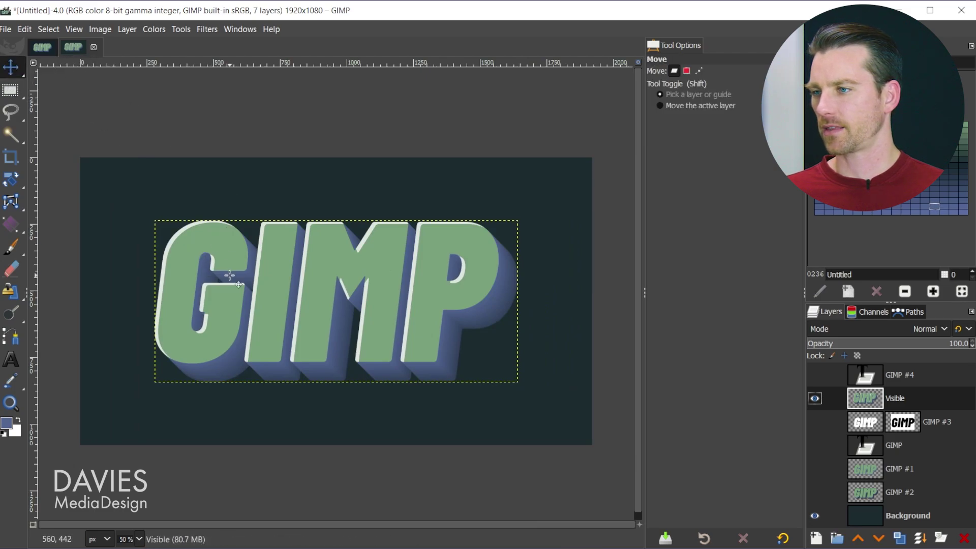
{"action": "key", "text": "shift+ctrl+j"}
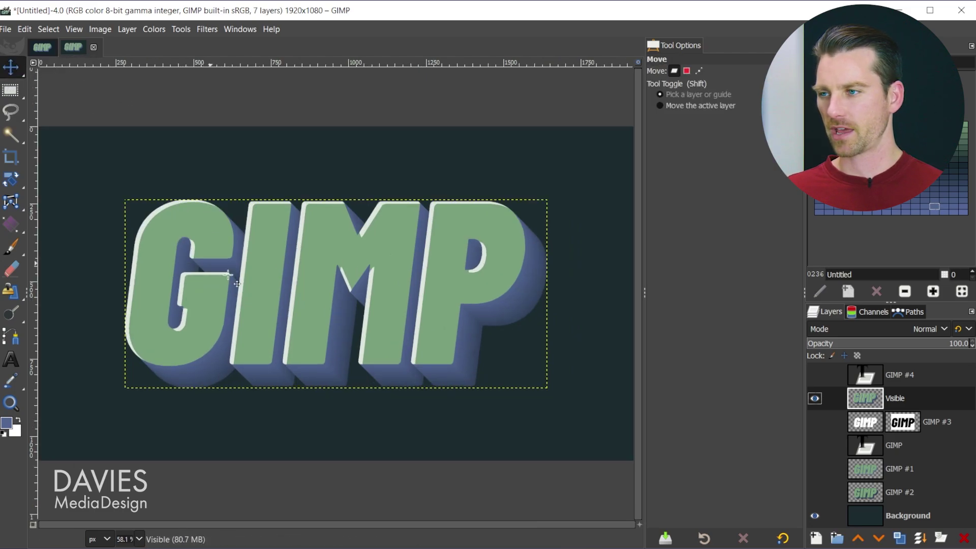